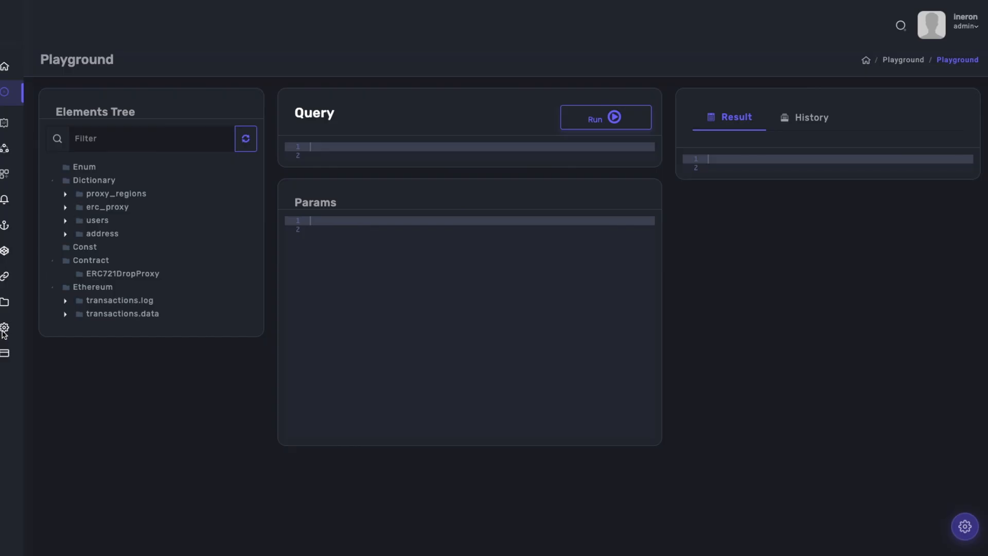
Create and save a new entity of type Contract named WETH9.
{"action": "left_click", "coordinate": [6, 177]}
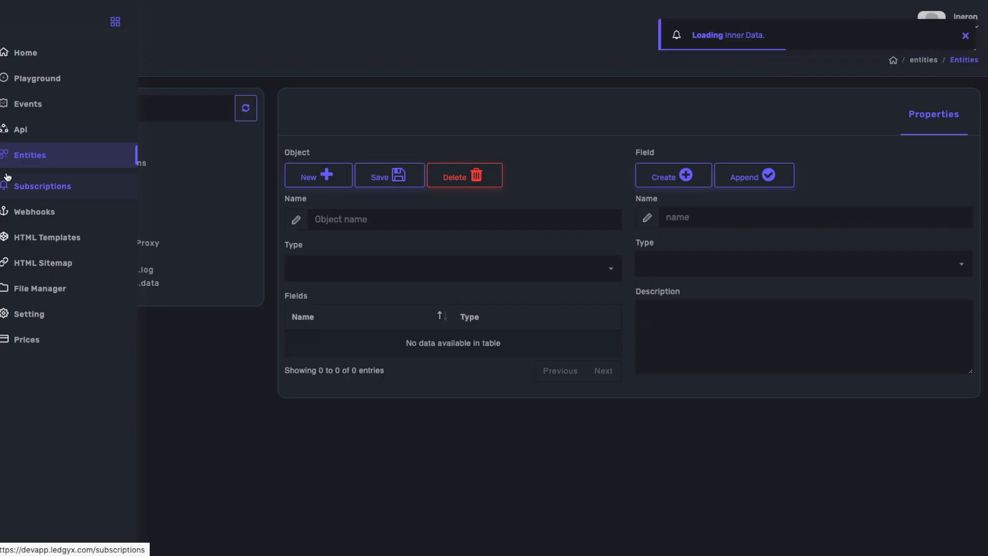
{"action": "left_click", "coordinate": [93, 231]}
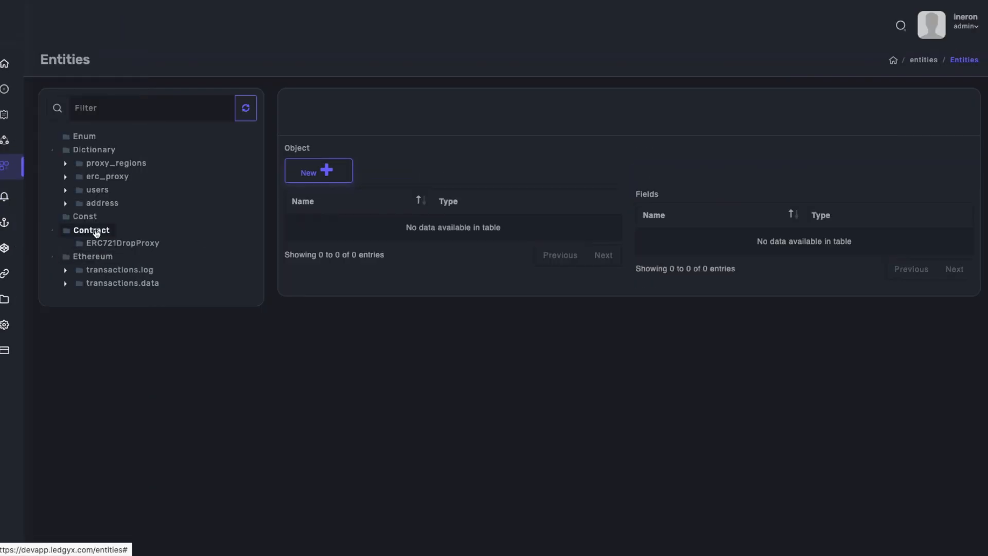
{"action": "left_click", "coordinate": [309, 172]}
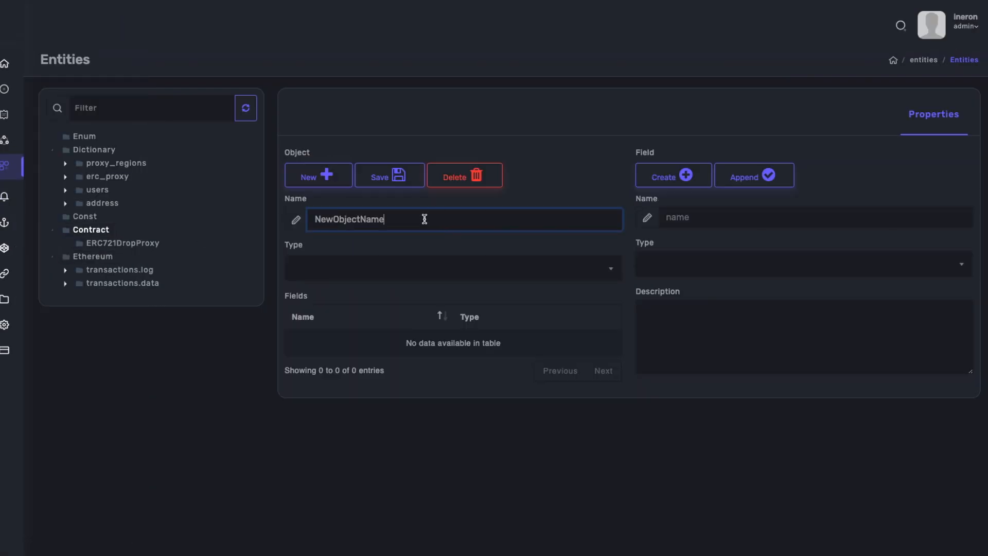
{"action": "left_click_drag", "start_coordinate": [425, 218], "coordinate": [293, 214]}
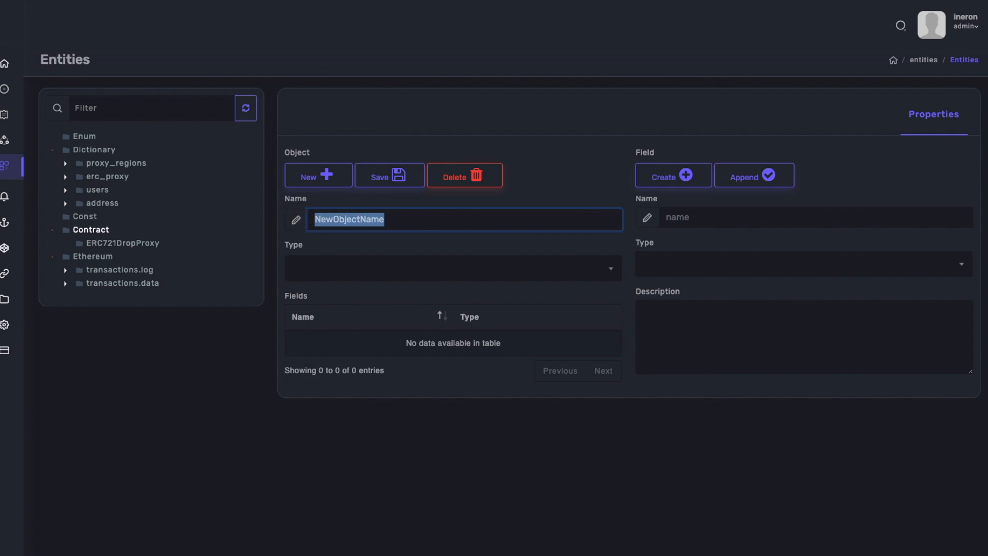
{"action": "left_click", "coordinate": [411, 220]}
{"action": "left_click_drag", "start_coordinate": [431, 221], "coordinate": [274, 218]}
{"action": "type", "text": "WETH9"}
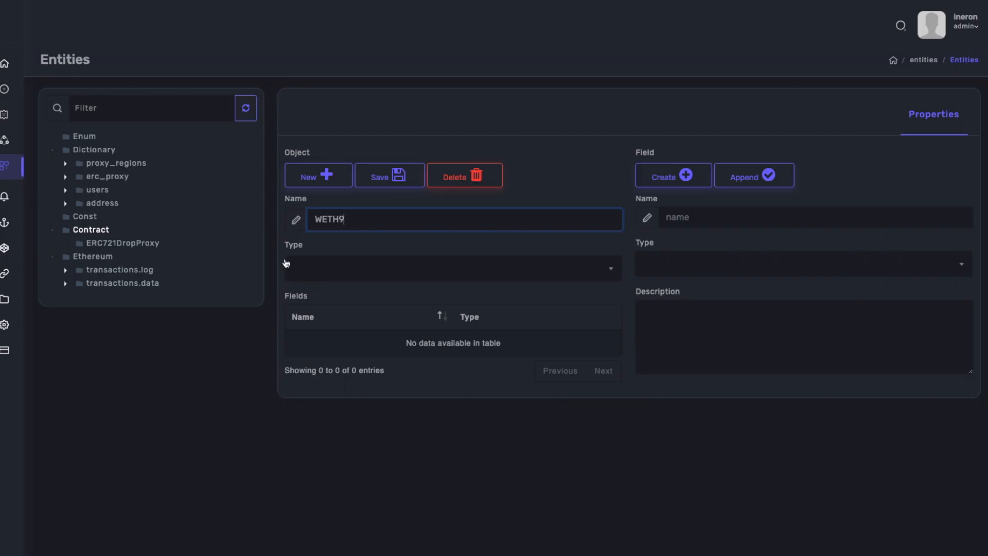
{"action": "left_click", "coordinate": [354, 277]}
{"action": "left_click", "coordinate": [337, 354]}
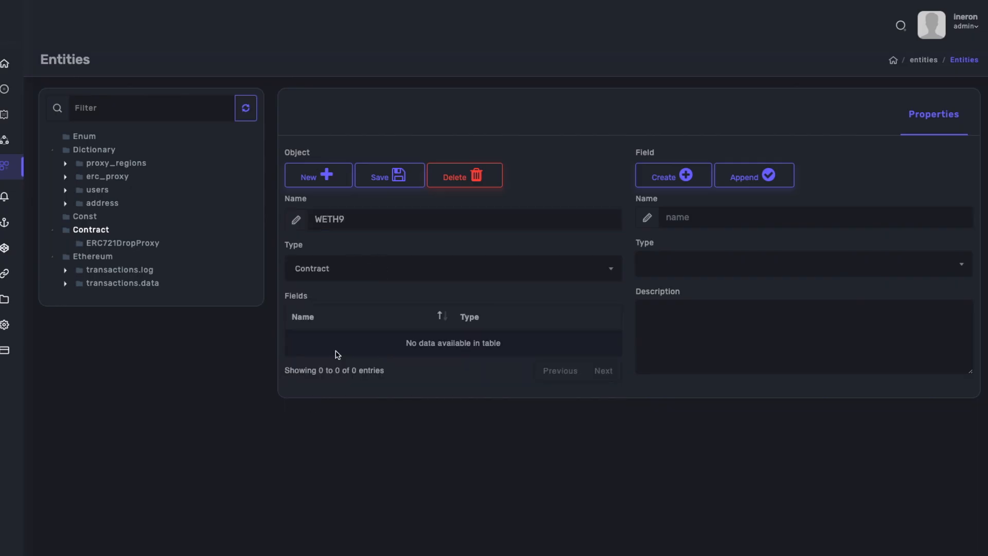
{"action": "left_click", "coordinate": [392, 179]}
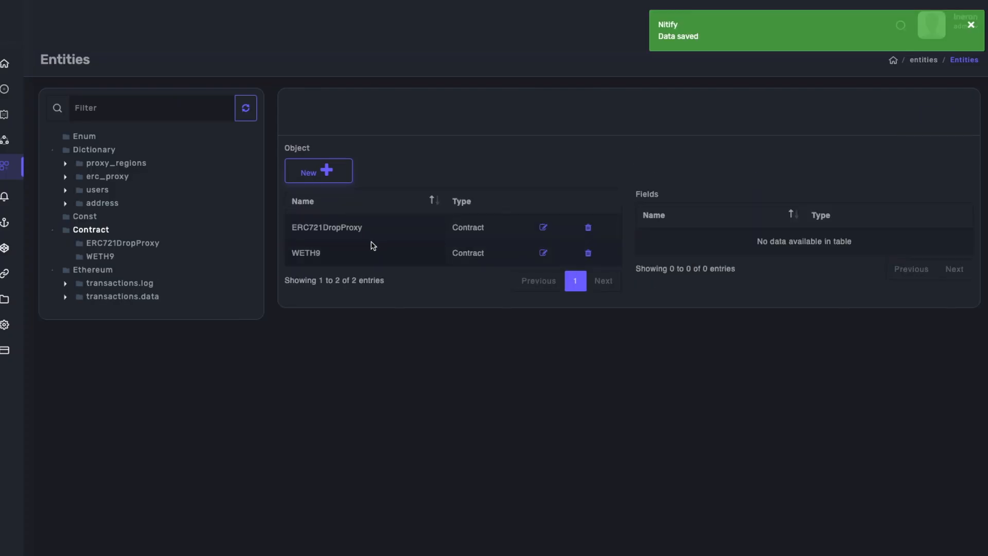
Set the contract address of WETH9 to 0xC02aaA39b223FE8D0A0e5C4F27eAD9083C756Cc2.
{"action": "left_click", "coordinate": [100, 256]}
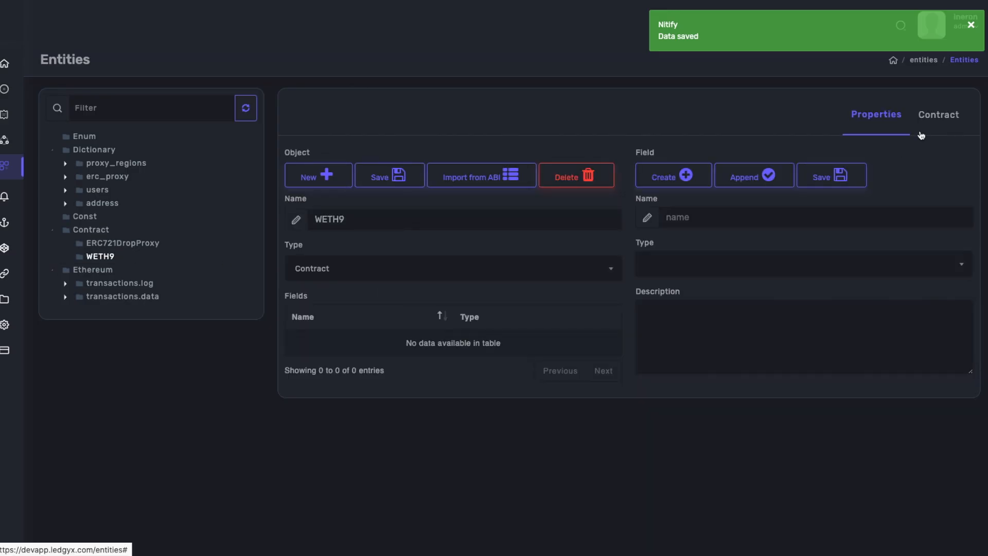
{"action": "left_click", "coordinate": [941, 118]}
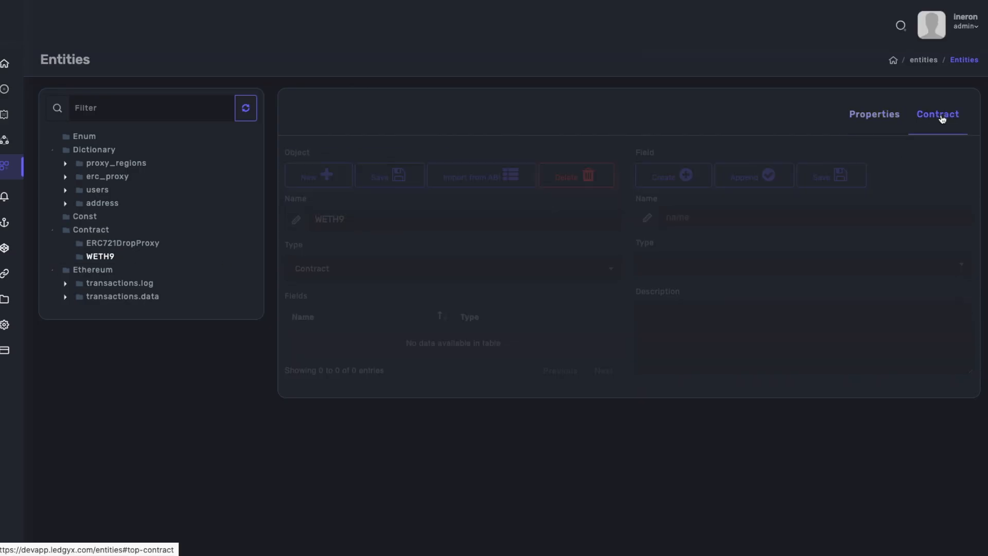
{"action": "left_click", "coordinate": [375, 205]}
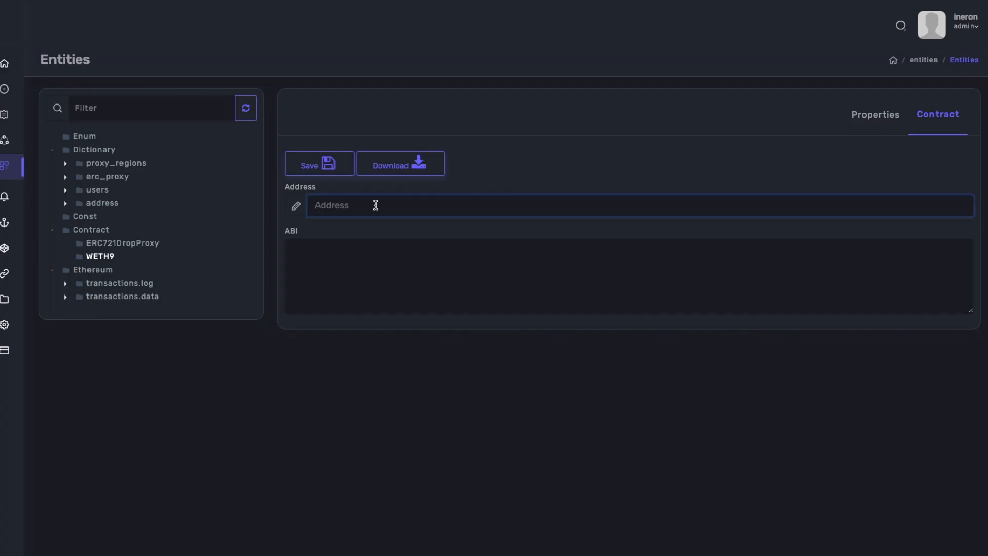
{"action": "type", "text": "0xC02aaA39b223FE8D0A0e5C4F27eAD9083C756Cc2"}
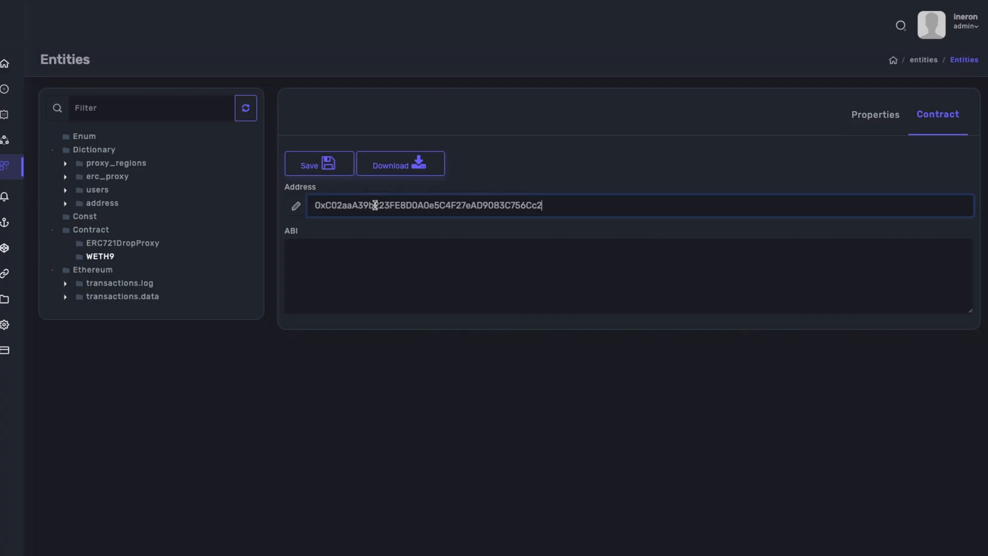
Download the ABI for the WETH9 contract, look through it and save the contract.
{"action": "left_click", "coordinate": [394, 167]}
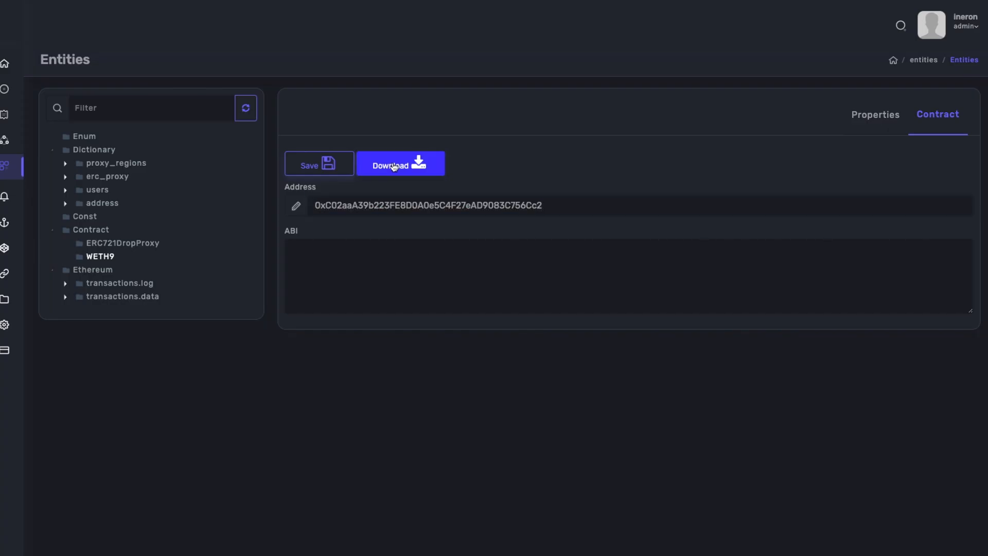
{"action": "left_click_drag", "start_coordinate": [291, 250], "coordinate": [873, 318]}
{"action": "left_click", "coordinate": [613, 293]}
{"action": "scroll", "coordinate": [543, 278], "scroll_direction": "up", "scroll_amount": 5}
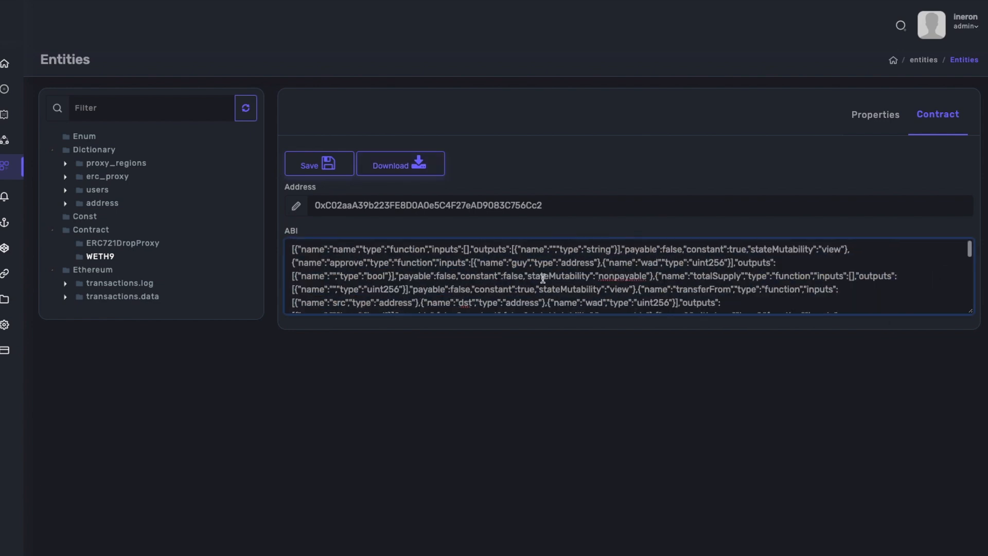
{"action": "left_click", "coordinate": [311, 168]}
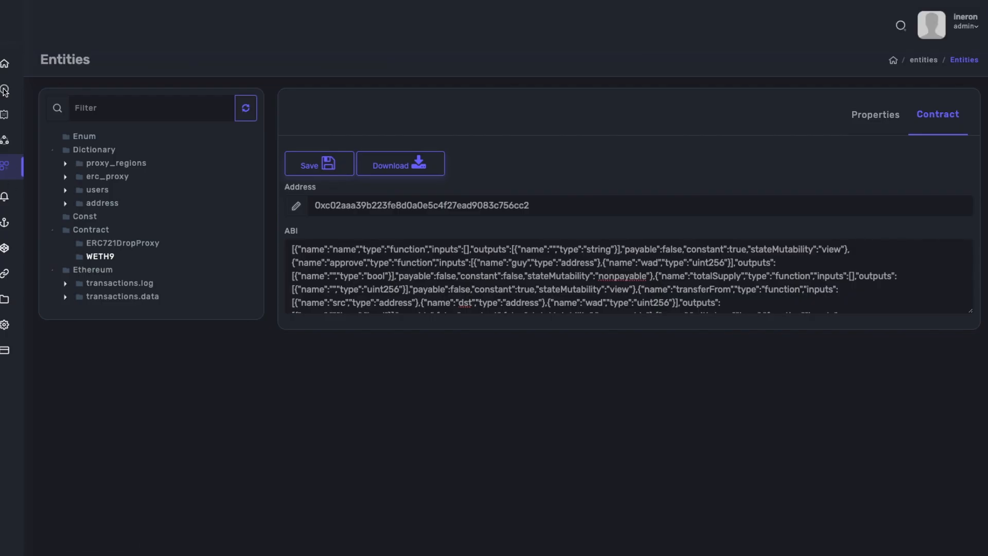
Start a Playground query selecting trn's "timestamp", "contractAddress", "cumulativeGasUsed", "from", "gasUsed", status, "to", "transactionIndex", type, address and topics.
{"action": "left_click", "coordinate": [5, 88]}
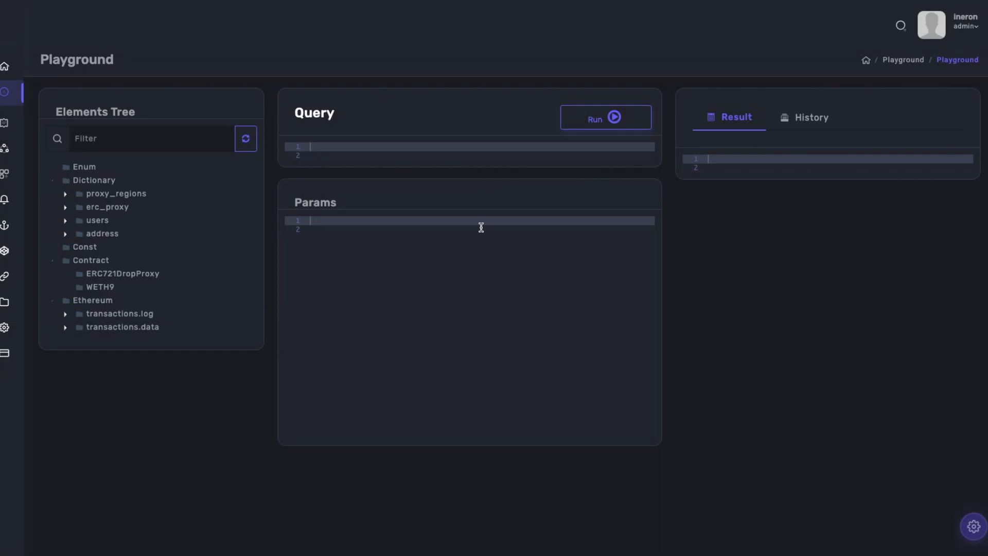
{"action": "left_click", "coordinate": [386, 149]}
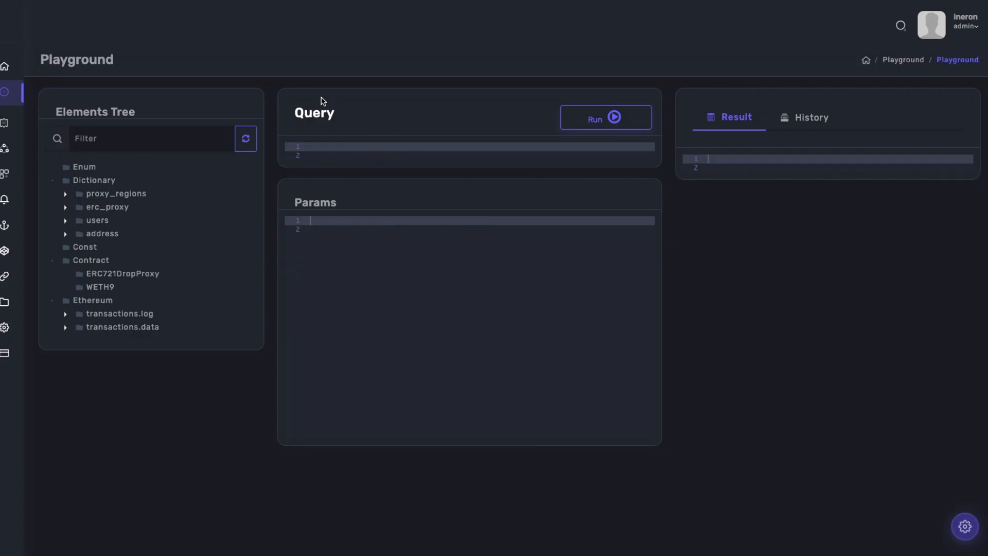
{"action": "type", "text": "SELECT trn.\"timestamp\",trn.\"contractAddress\",trn"}
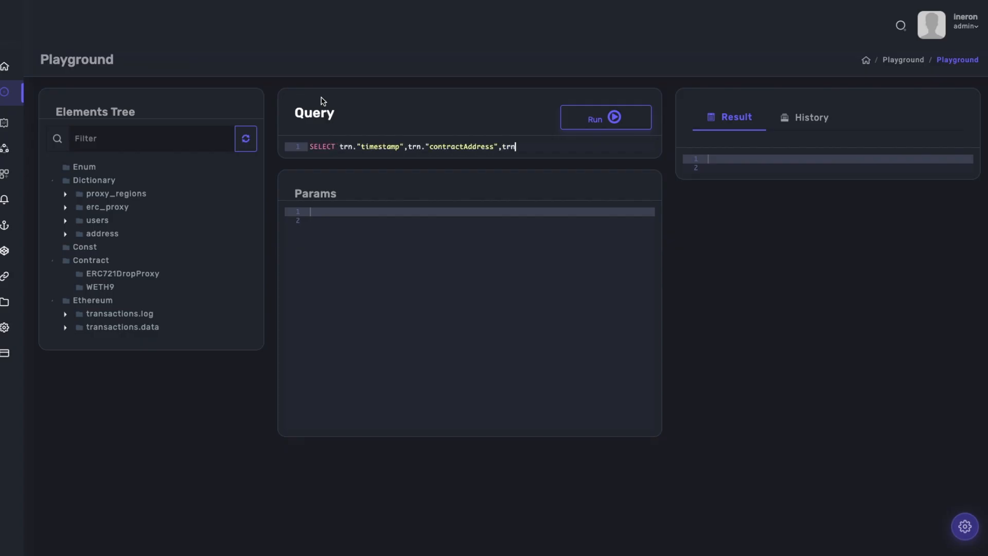
{"action": "type", "text": ".\"cumulativeGasUsed\",trn.\"from\",trn.\"gasUsed\","}
{"action": "key", "text": "Return"}
{"action": "type", "text": "trn.status,trn.\"to\",trn.\"transactionIndex\",trn.type,trn.address,trn.topics,"}
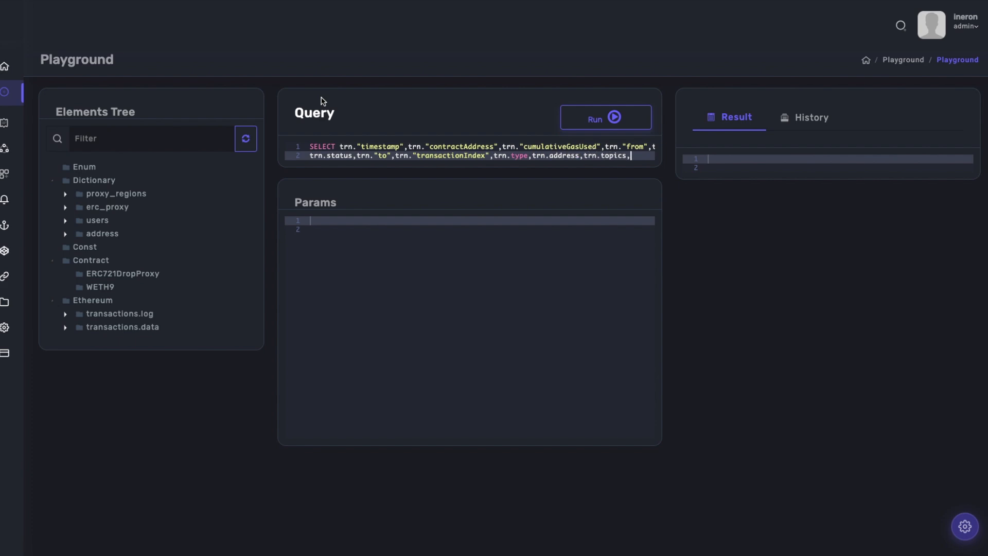
Extend the query's select list with trn.data, trn.logindex, trn.removed, trn.selector and trn.hash on a third line.
{"action": "key", "text": "Return"}
{"action": "type", "text": "trn.data,trn.logindex,trn.removed,trn.selector,trn.hash"}
{"action": "key", "text": "Return"}
Add the source Ethereum.transactions.log with the condition WHERE "to"="0x7a250d5630b4cf539739df2c5dacb4c659f2488d" and an inner LIMIT.
{"action": "type", "text": "FROM Ethereum.transactions.log(WHERE \"to\"=\"0x7a250d5630b4cf53973"}
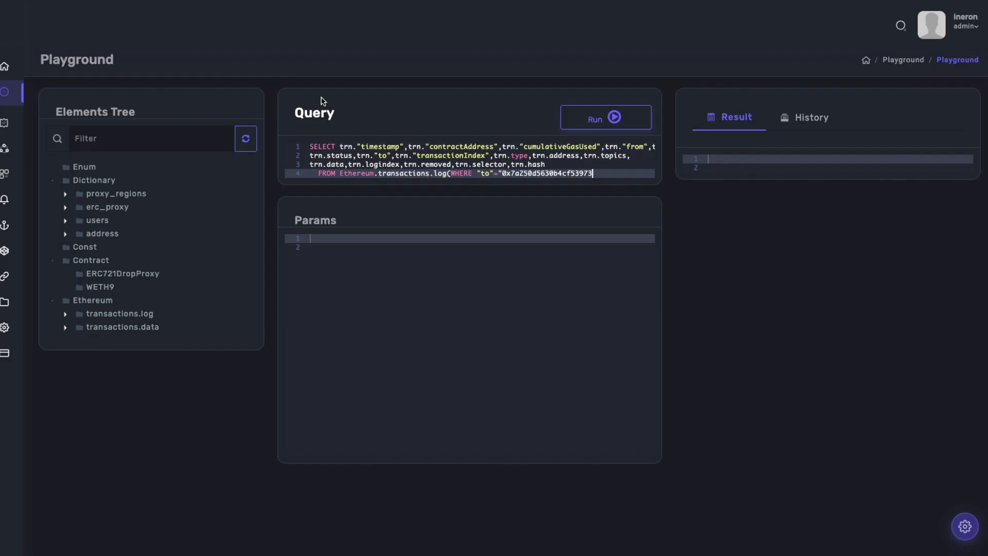
{"action": "type", "text": "9df2c5dacb4c659f2488d\" LIMIT 1"}
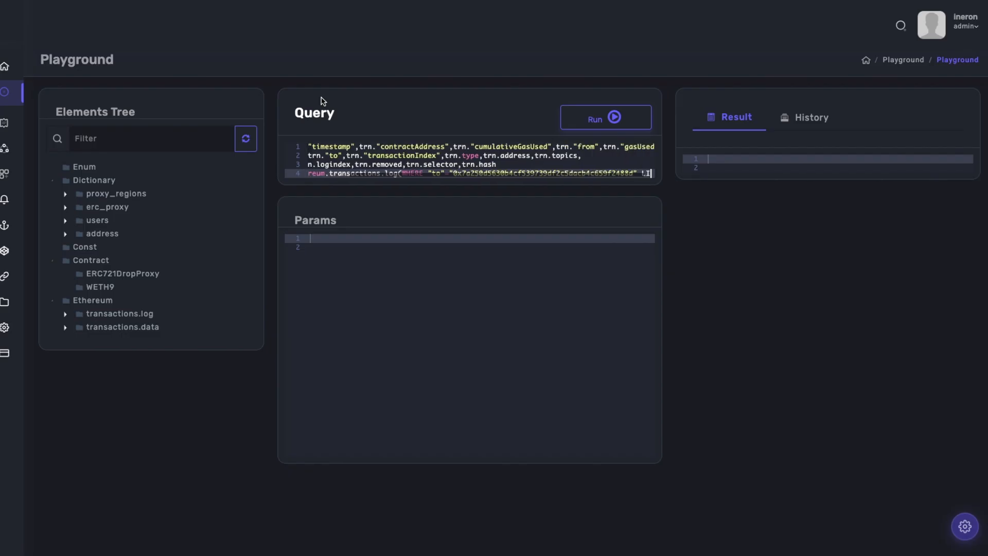
{"action": "key", "text": "BackSpace"}
{"action": "key", "text": "BackSpace"}
{"action": "key", "text": "BackSpace"}
{"action": "key", "text": "BackSpace"}
{"action": "key", "text": "BackSpace"}
{"action": "key", "text": "BackSpace"}
{"action": "key", "text": "BackSpace"}
{"action": "key", "text": "BackSpace"}
End the query with the line limit 100 TYPE LIST; and run it.
{"action": "key", "text": "Return"}
{"action": "type", "text": "limit 1"}
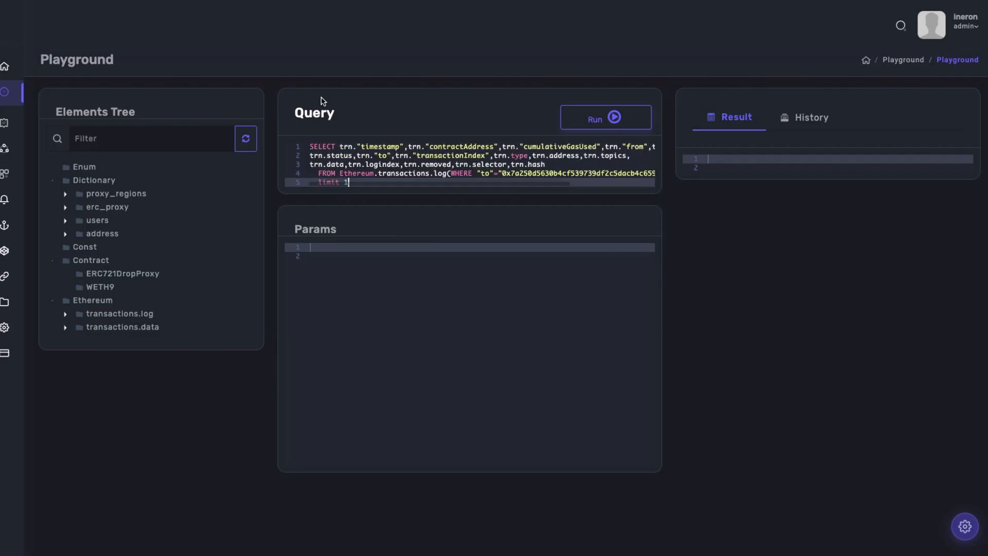
{"action": "type", "text": "00 TYPE LIST;"}
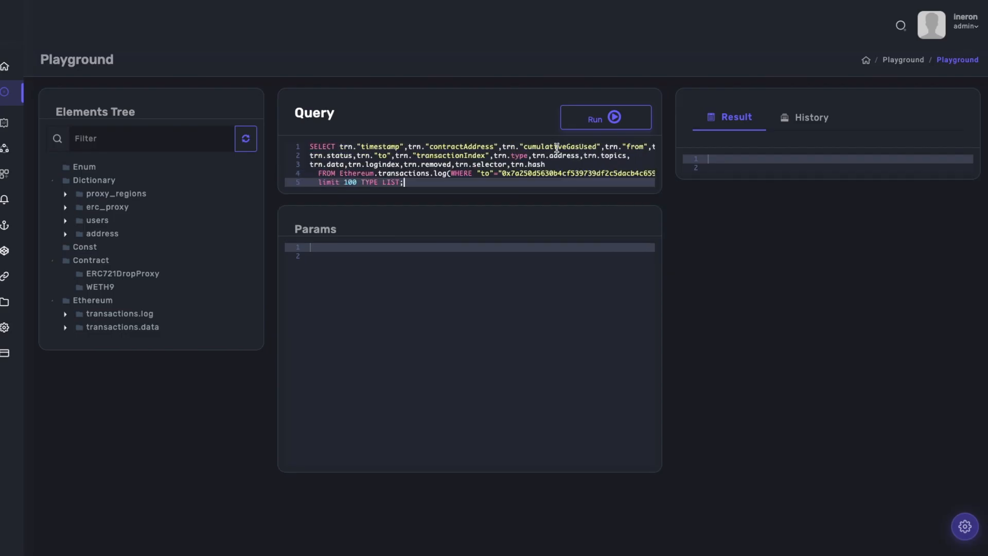
{"action": "key", "text": "Return"}
{"action": "key", "text": "Return"}
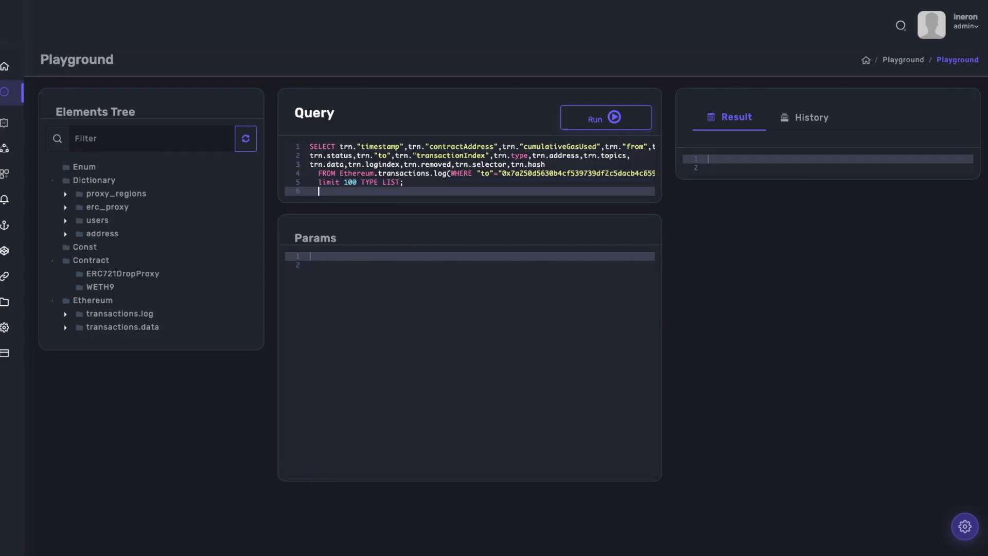
{"action": "left_click", "coordinate": [575, 126]}
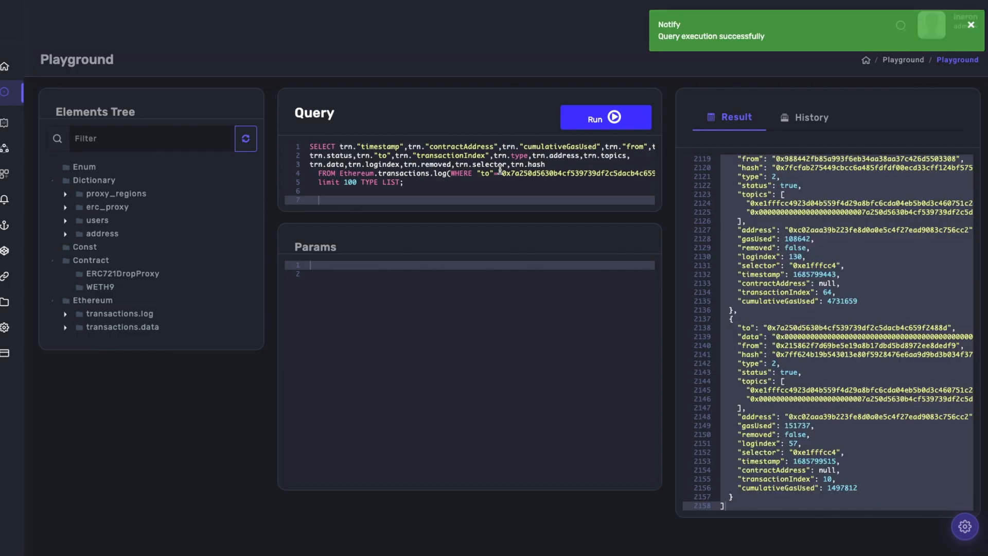
Examine the encoded topics and data fields of a log entry near the end of the query result.
{"action": "left_click", "coordinate": [778, 310]}
{"action": "scroll", "coordinate": [779, 311], "scroll_direction": "up", "scroll_amount": 3}
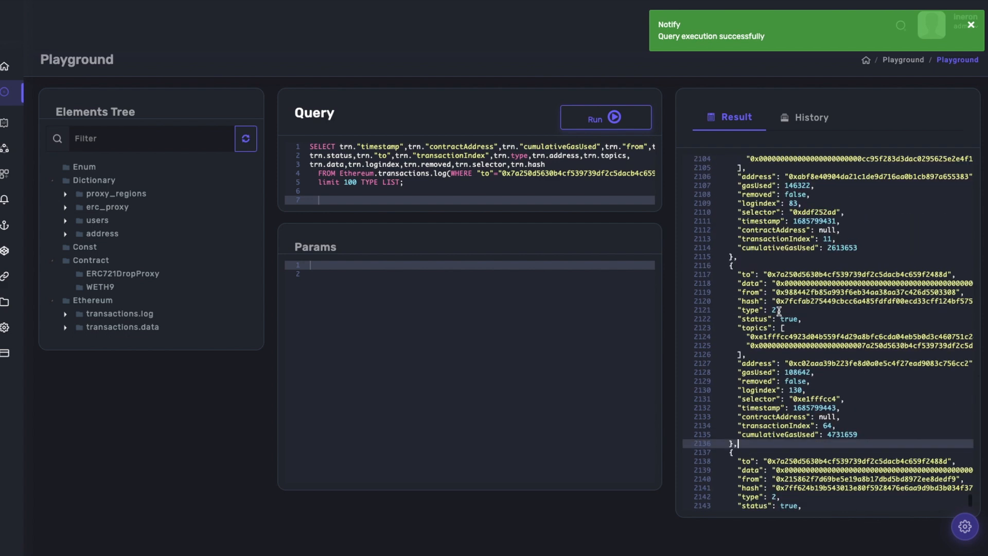
{"action": "scroll", "coordinate": [778, 312], "scroll_direction": "up", "scroll_amount": 1}
{"action": "left_click_drag", "start_coordinate": [741, 355], "coordinate": [746, 382]}
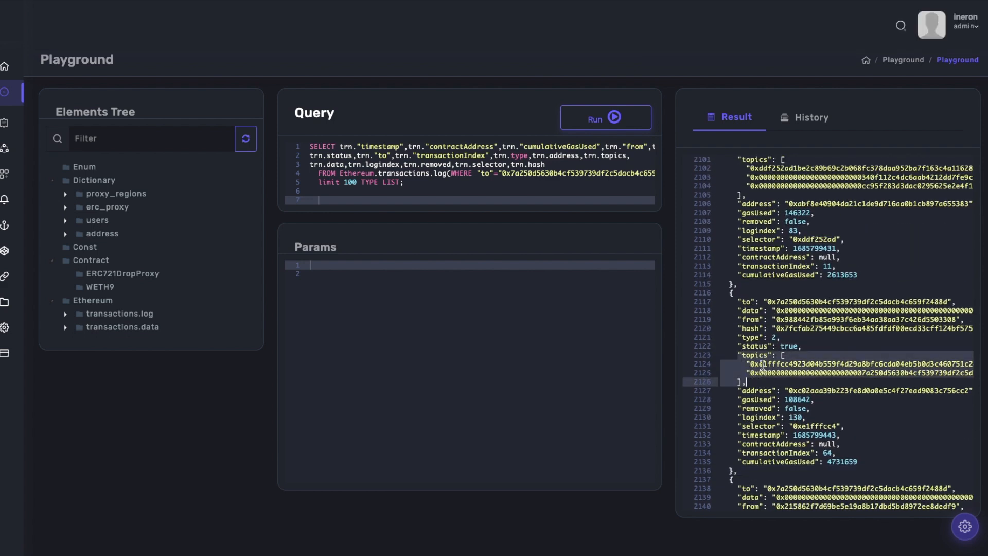
{"action": "left_click_drag", "start_coordinate": [740, 311], "coordinate": [978, 310]}
{"action": "key", "text": "Home"}
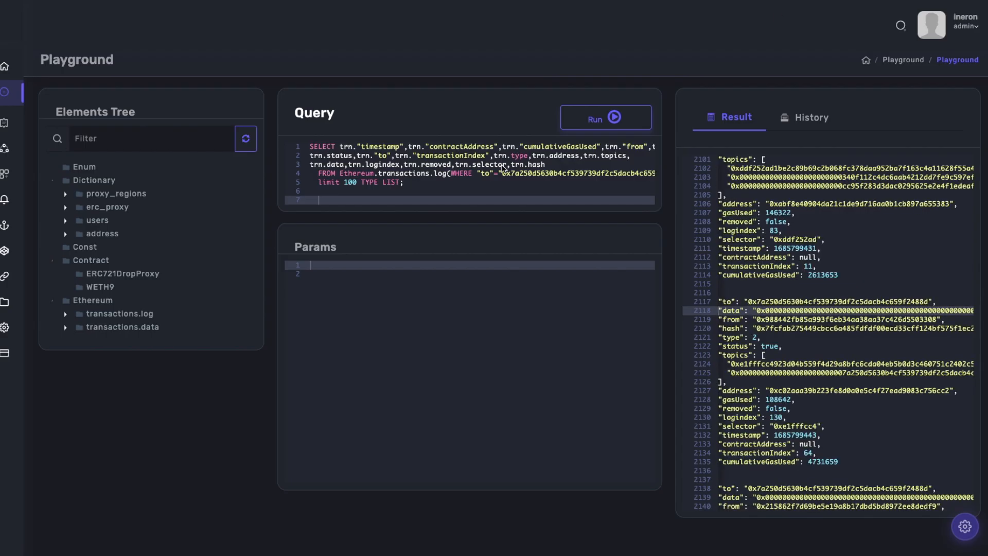
Replace the query with SELECT parse("0xC02aaA39b223FE8D0A0e5C4F27eAD9083C756Cc2",trn.topics,trn.data) as parser, followed by ,trn.hash on a second line.
{"action": "left_click", "coordinate": [468, 189]}
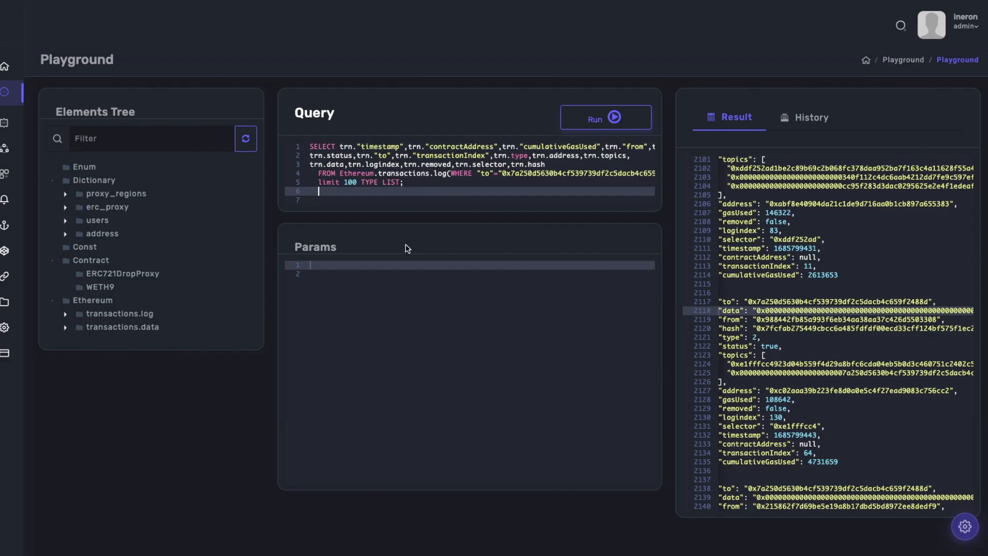
{"action": "key", "text": "ctrl+a"}
{"action": "key", "text": "BackSpace"}
{"action": "type", "text": "SELECT p"}
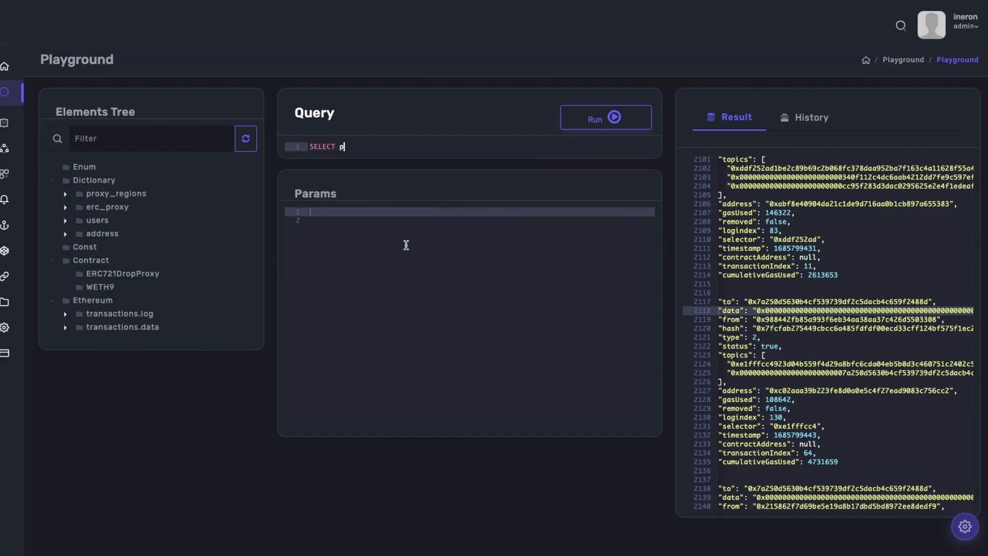
{"action": "type", "text": "arse(\"0xC02aaA39b223FE8D0"}
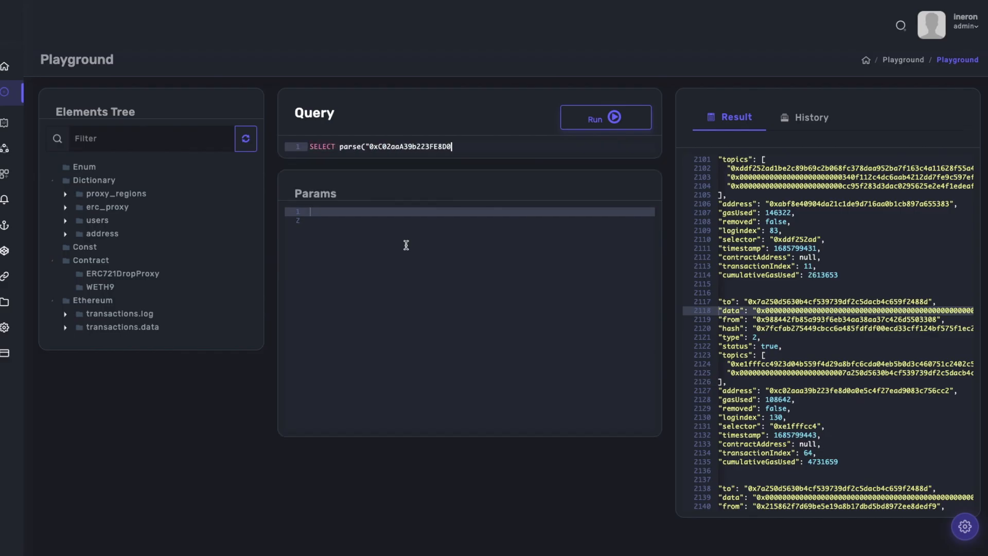
{"action": "type", "text": "A0e5C4F27eAD9083C756Cc2\",trn.topic"}
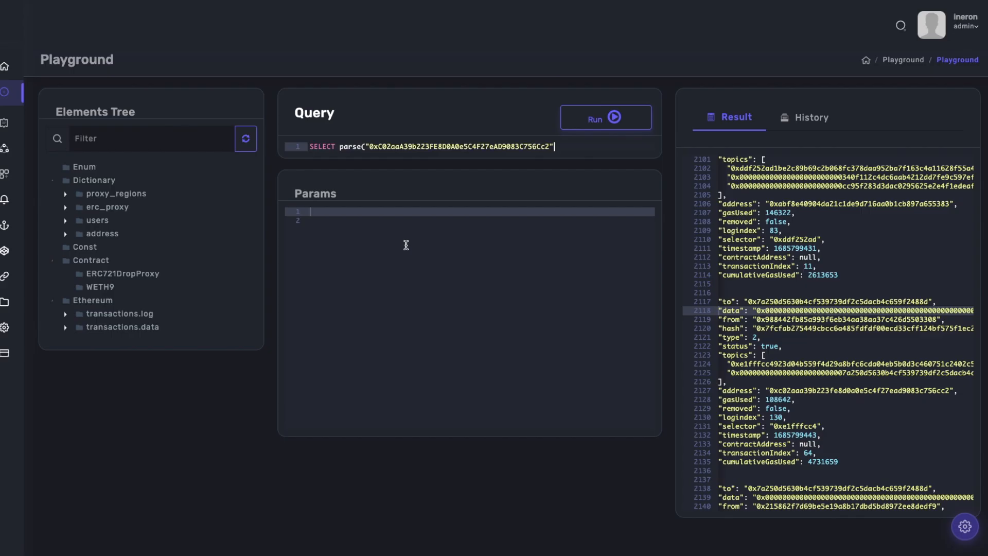
{"action": "type", "text": "s,trn.data) as parsed"}
{"action": "key", "text": "Return"}
{"action": "type", "text": ",trn.hash"}
{"action": "key", "text": "Return"}
Add the clause FROM Ethereum.transactions.log(WHERE "to"="0x7a250d5630b4cf539739df2c5dacb4c659f2488d" LIMIT 1000) as trn to the parsing query.
{"action": "type", "text": "FROM Ethereum.transactions.log(WHERE \"to\"=\"0x7a250d5630b4cf539739df2c5dacb4c659"}
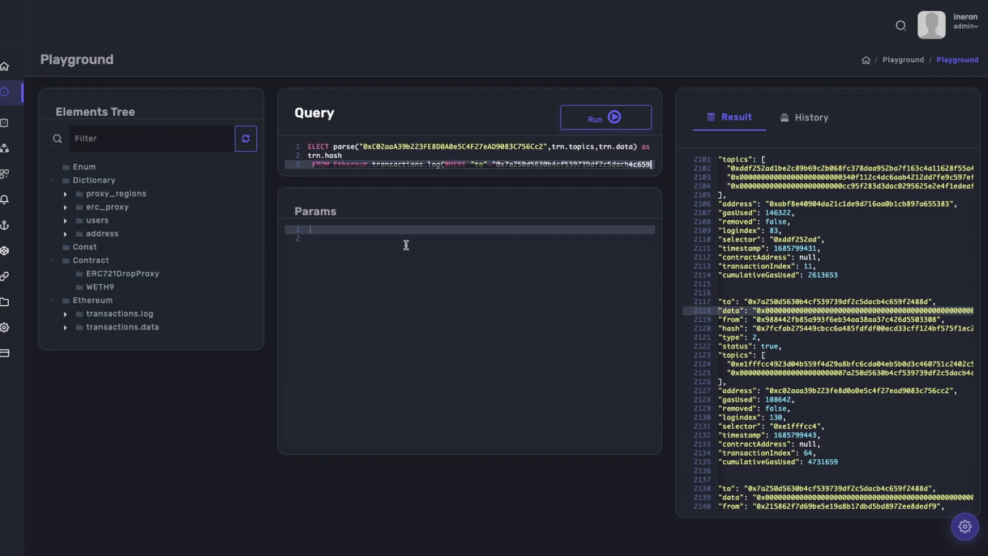
{"action": "type", "text": "f2488d\" LIMIT FIRST 5) trn"}
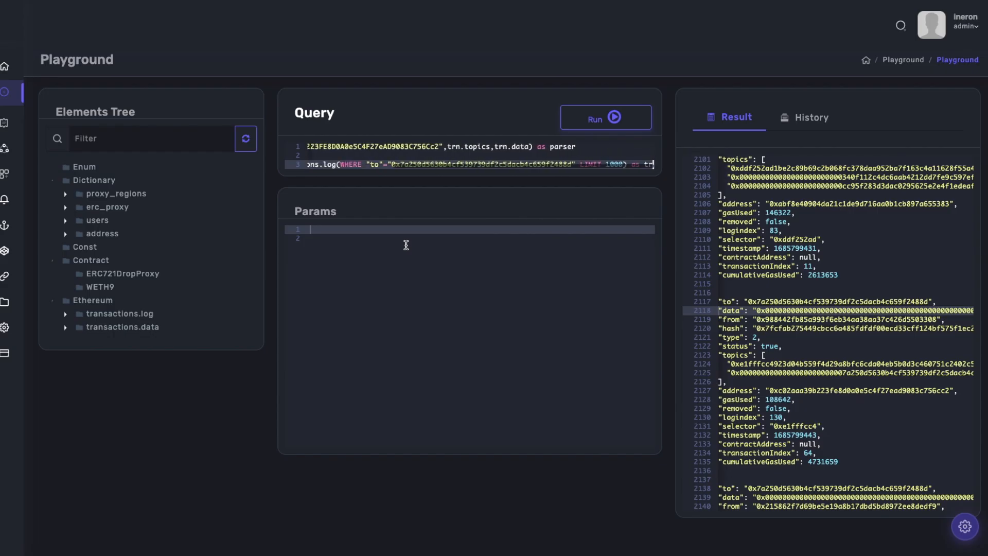
End the parsing query with the line limit 1000 TYPE LIST and remove that line's indentation.
{"action": "key", "text": "Return"}
{"action": "type", "text": "limit 1000 TYPE LIST"}
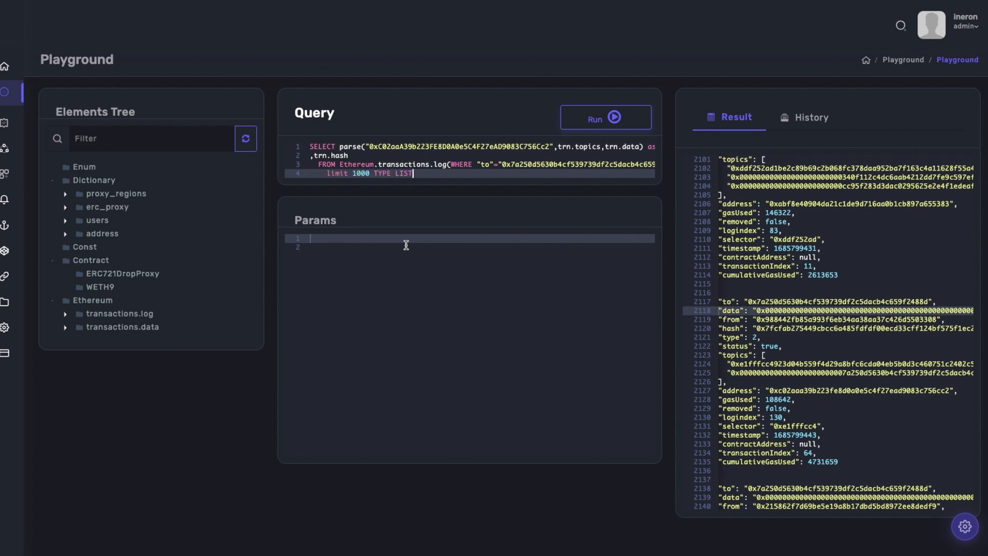
{"action": "left_click", "coordinate": [330, 174]}
{"action": "key", "text": "BackSpace"}
{"action": "key", "text": "BackSpace"}
{"action": "key", "text": "BackSpace"}
{"action": "key", "text": "BackSpace"}
{"action": "left_click", "coordinate": [427, 155]}
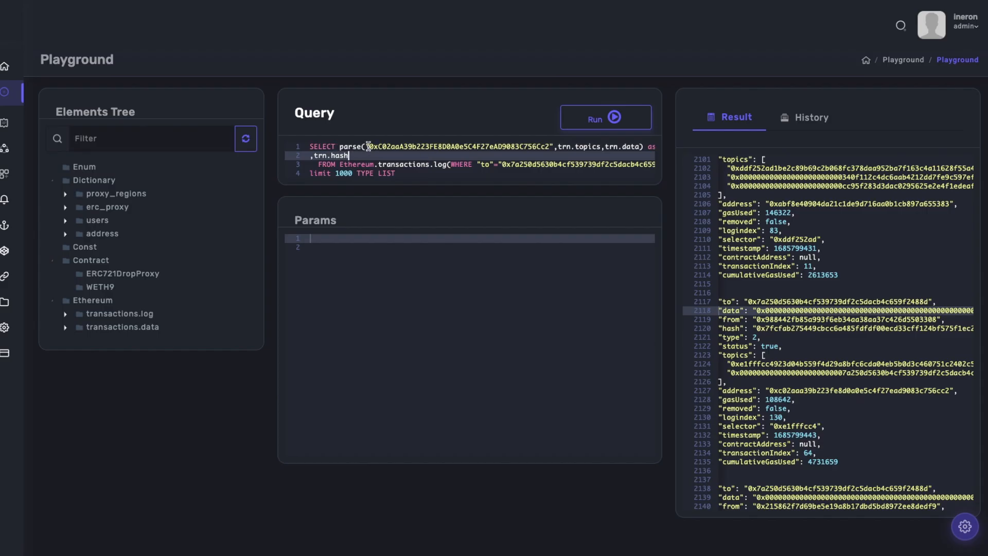
Run the parsing query and examine the parser block with dst, src and wad in one decoded record.
{"action": "left_click", "coordinate": [520, 147]}
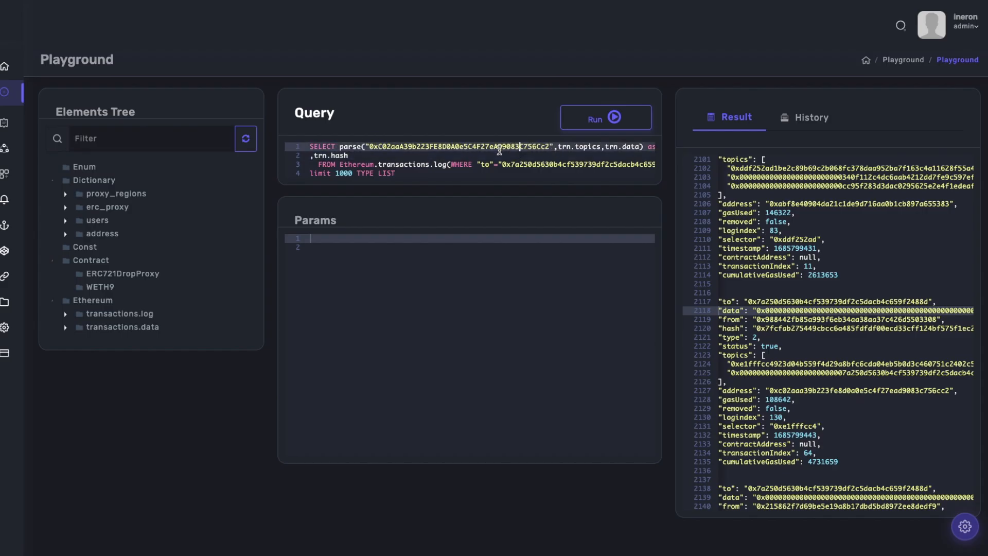
{"action": "left_click", "coordinate": [597, 123]}
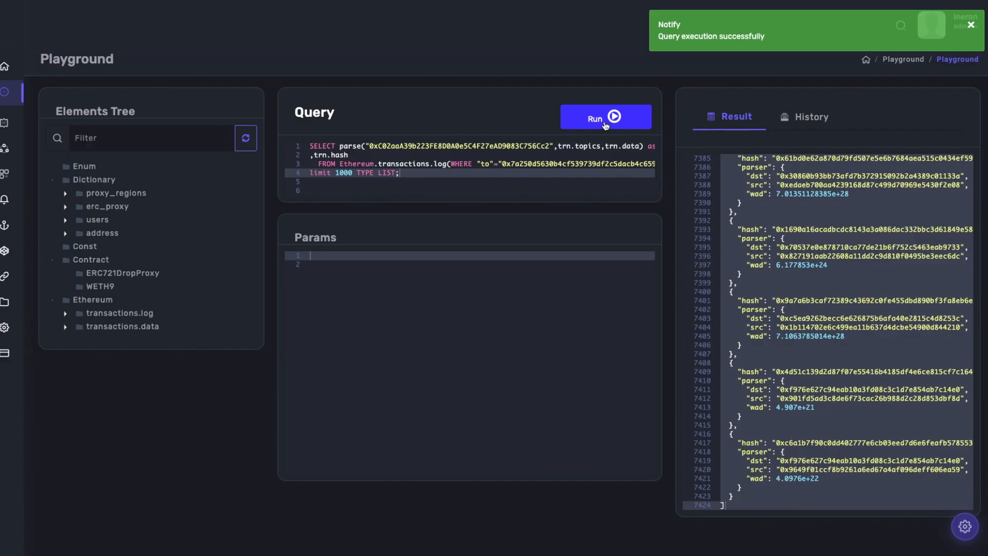
{"action": "left_click", "coordinate": [753, 193]}
{"action": "left_click", "coordinate": [740, 236]}
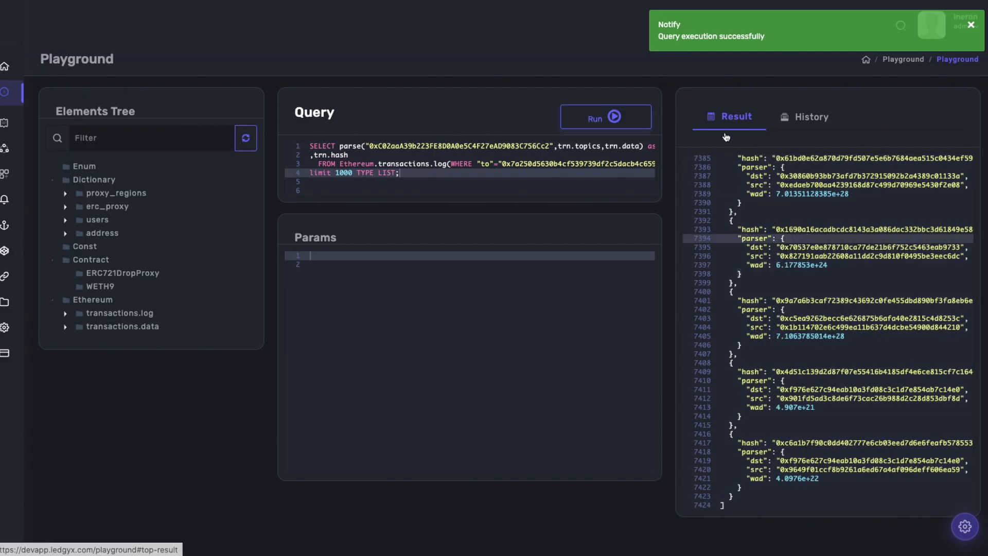
{"action": "left_click", "coordinate": [748, 274]}
{"action": "left_click_drag", "start_coordinate": [748, 274], "coordinate": [718, 240]}
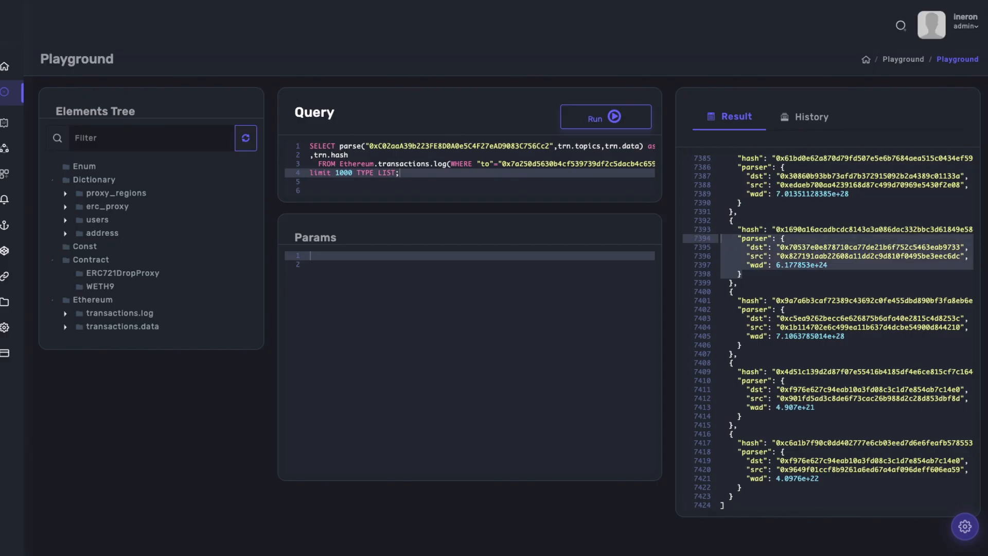
Replace the query with the line SELECT uuid(tb.hash) as ref,tb.parser.dst,tb.parser.src,tb.parser.wad,tb.hash FROM(.
{"action": "left_click", "coordinate": [555, 156]}
{"action": "scroll", "coordinate": [555, 155], "scroll_direction": "right", "scroll_amount": 2}
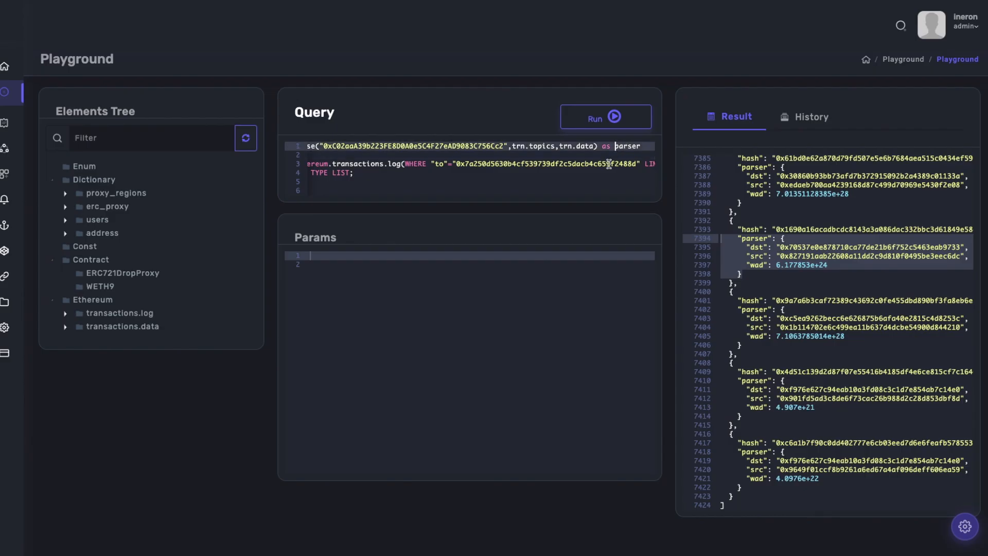
{"action": "left_click", "coordinate": [608, 163]}
{"action": "left_click", "coordinate": [367, 173]}
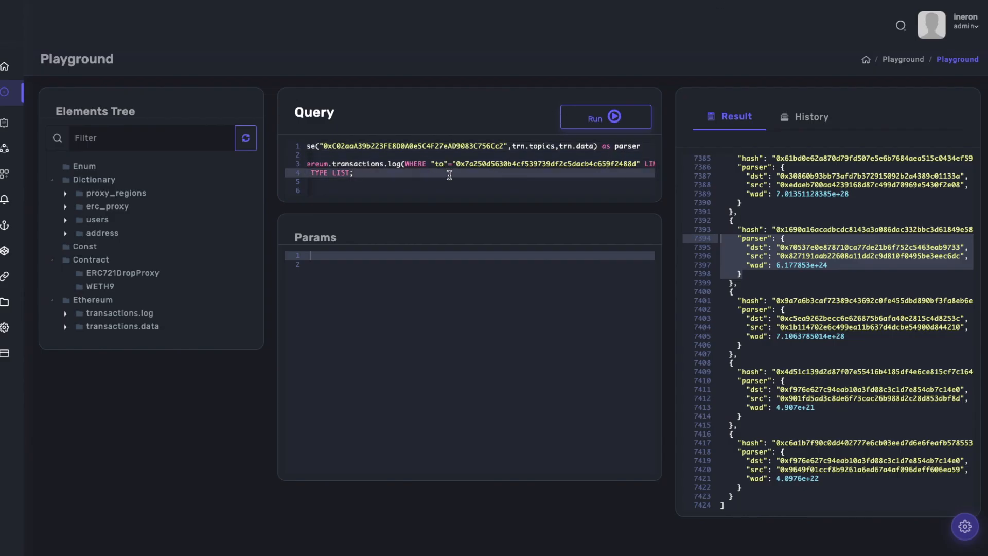
{"action": "key", "text": "Home"}
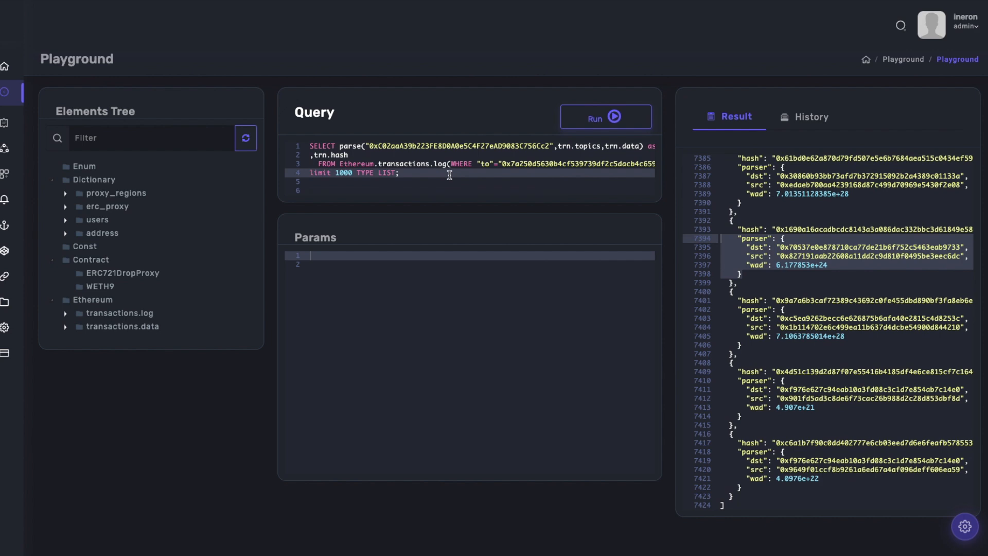
{"action": "key", "text": "ctrl+a"}
{"action": "type", "text": "SELEC"}
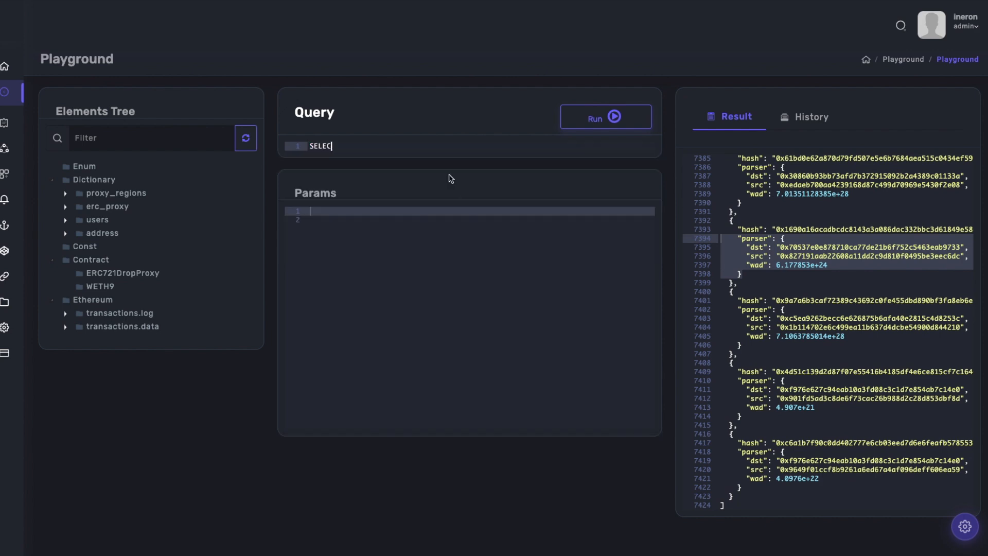
{"action": "type", "text": "T uuid(tb.hash) as ref,"}
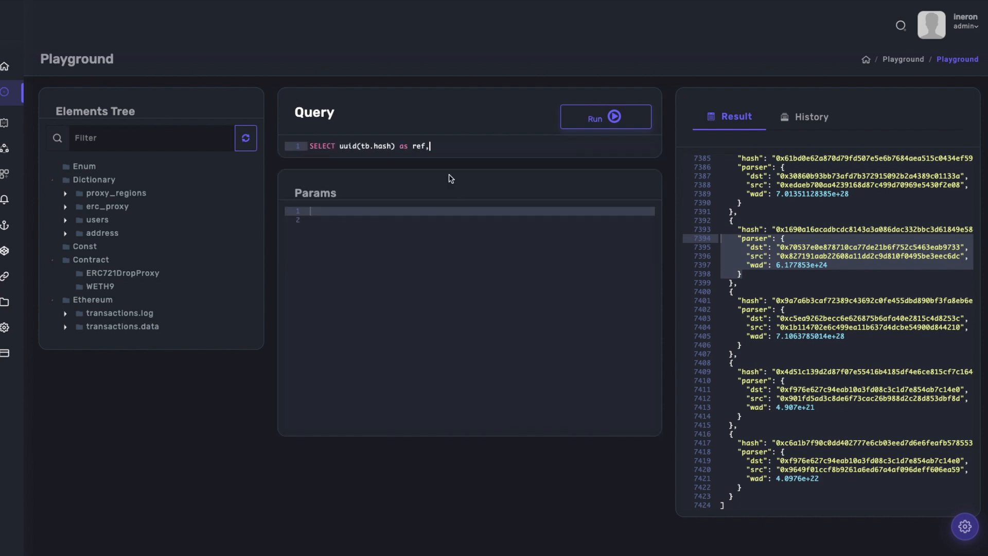
{"action": "type", "text": "tb.parser.dst,tb.parser.s"}
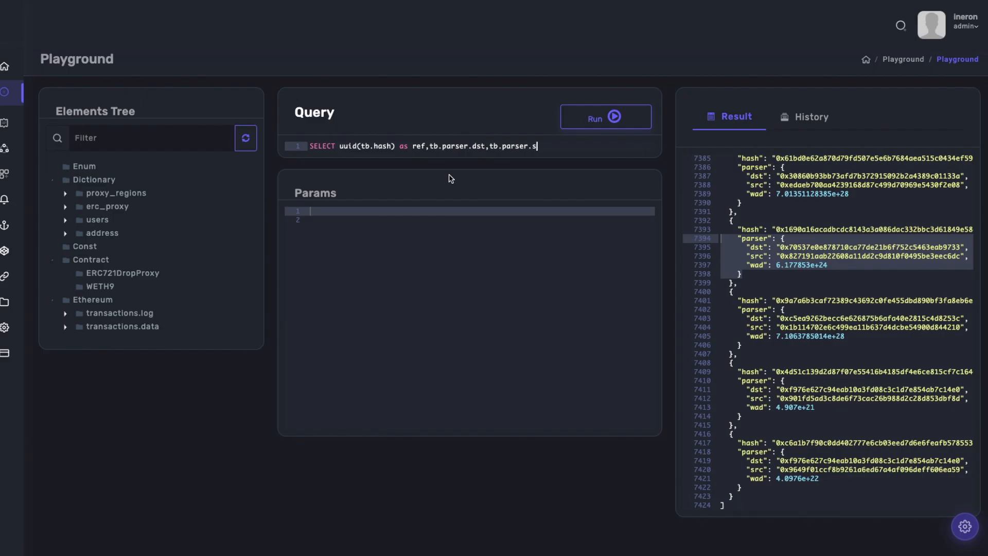
{"action": "type", "text": "rc,tb.parser.wad,tb.hash FROM"}
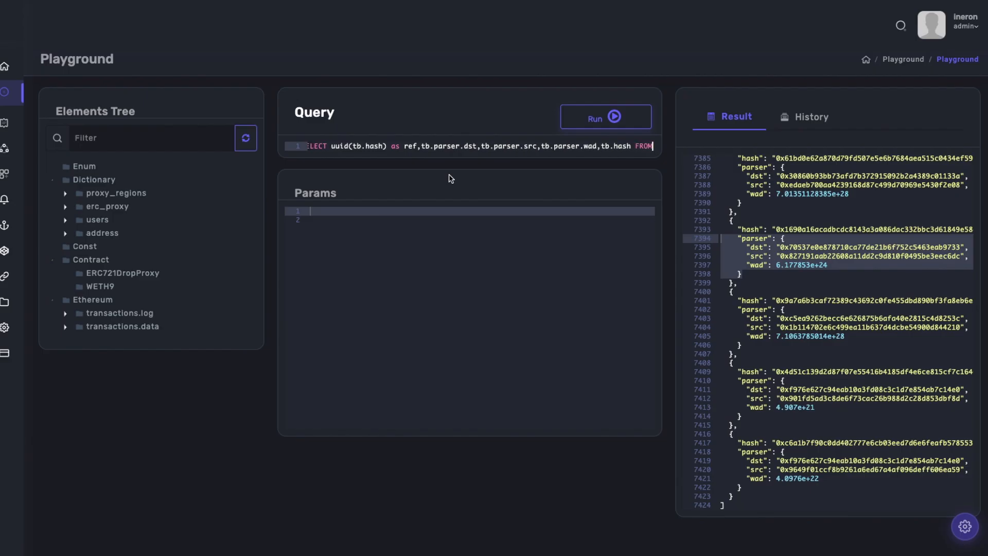
Start the subquery with SELECT parse("0xC02aaA39b223FE8D0A0e5C4F27eAD9083C756Cc2",trn.topics,trn.data) as parser and add ,trn.hash on the following line.
{"action": "key", "text": "Return"}
{"action": "type", "text": "SELECT parse(\"0xC0"}
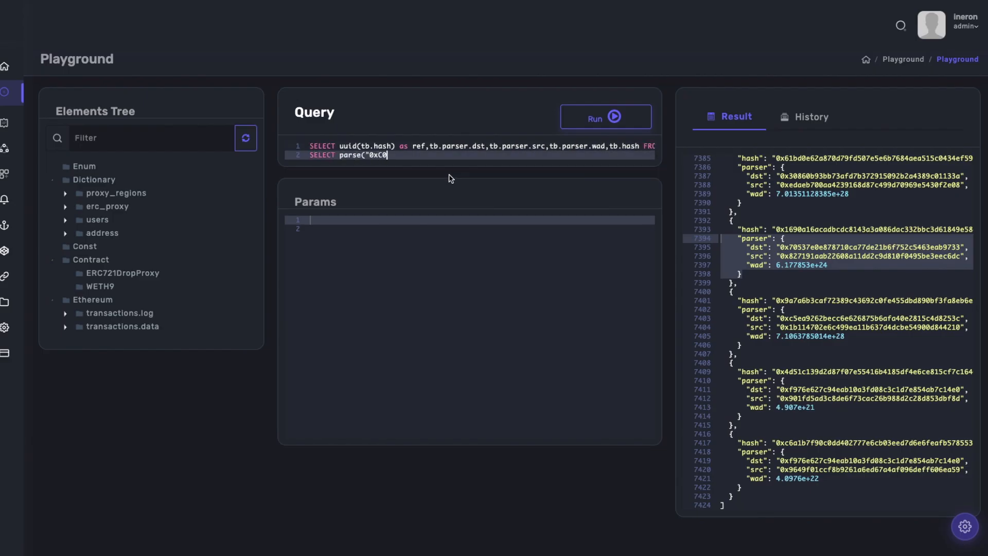
{"action": "type", "text": "2aaA39b223FE8D0A0e5C4F27e"}
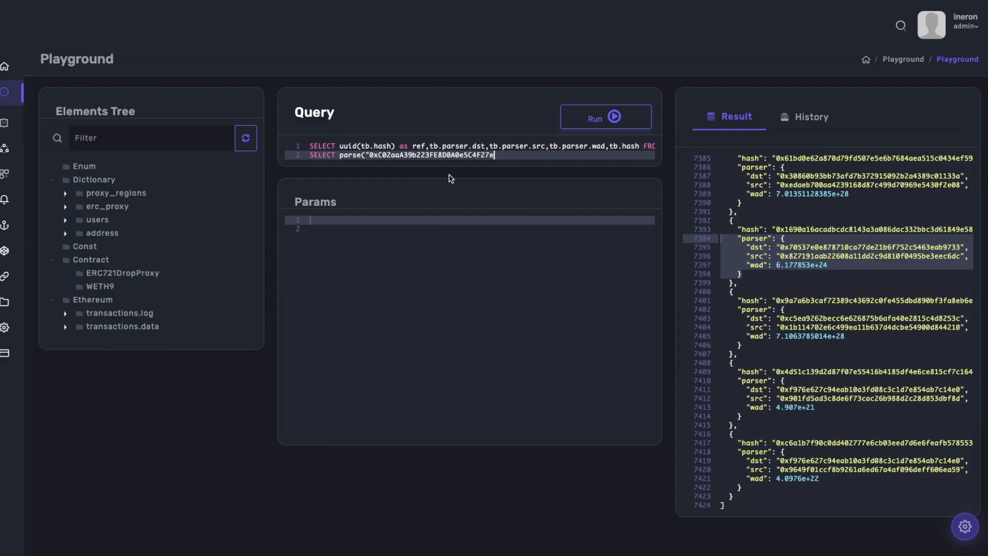
{"action": "type", "text": "AD9083C756Cc2\",trn.topics,trn.data) as par"}
{"action": "key", "text": "Return"}
{"action": "type", "text": ",trn.hash"}
Add the subquery source FROM Ethereum.transactions.log, filtered with WHERE "to"="0x7a250d5630b4cf539739df2c5dacb4c659f2488d" and aliased as trn.
{"action": "key", "text": "Return"}
{"action": "type", "text": "FROM Ethereum.tr"}
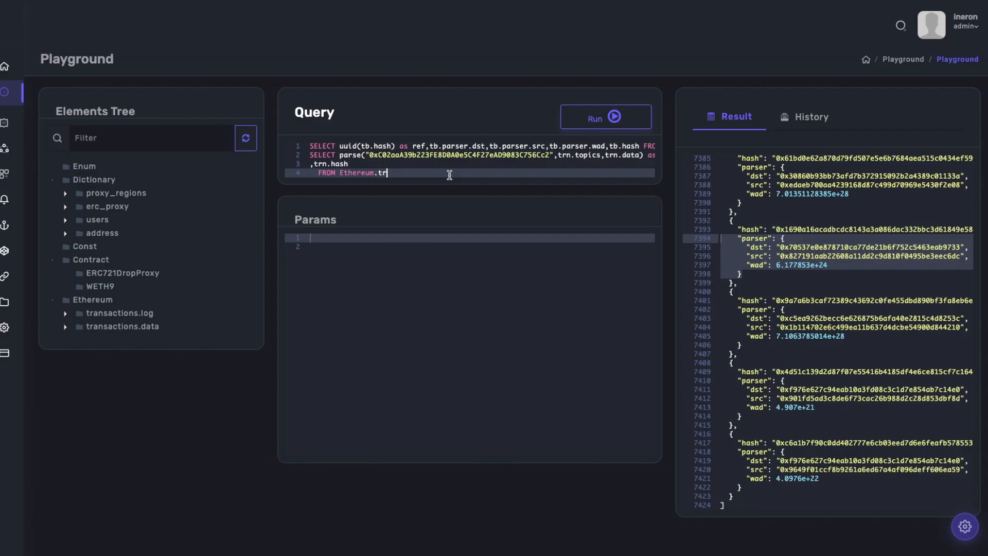
{"action": "type", "text": "ansactions.log WHERE \"to\"=\"0x7a250d5630b4cf53973"}
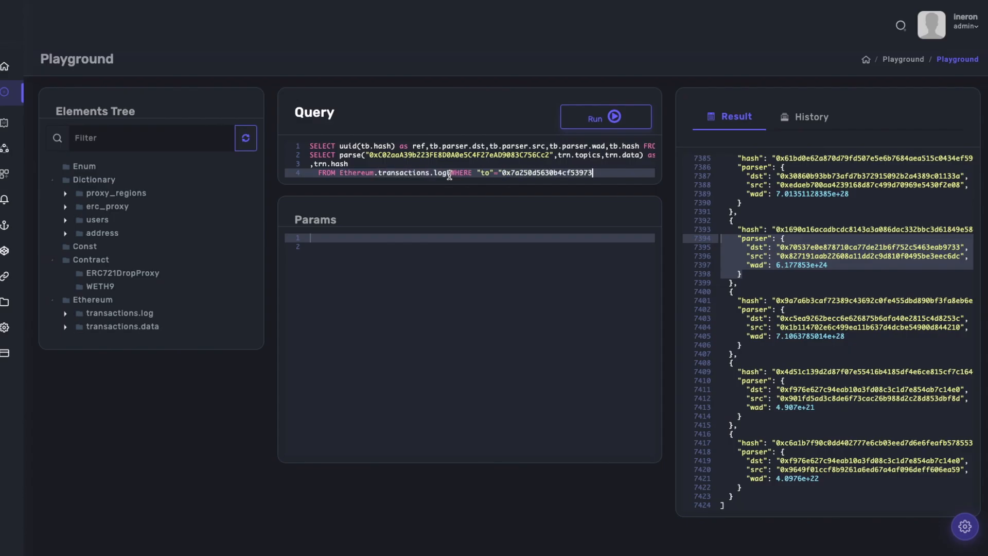
{"action": "type", "text": "9df2c5dacb4c659f2488d\" as trn"}
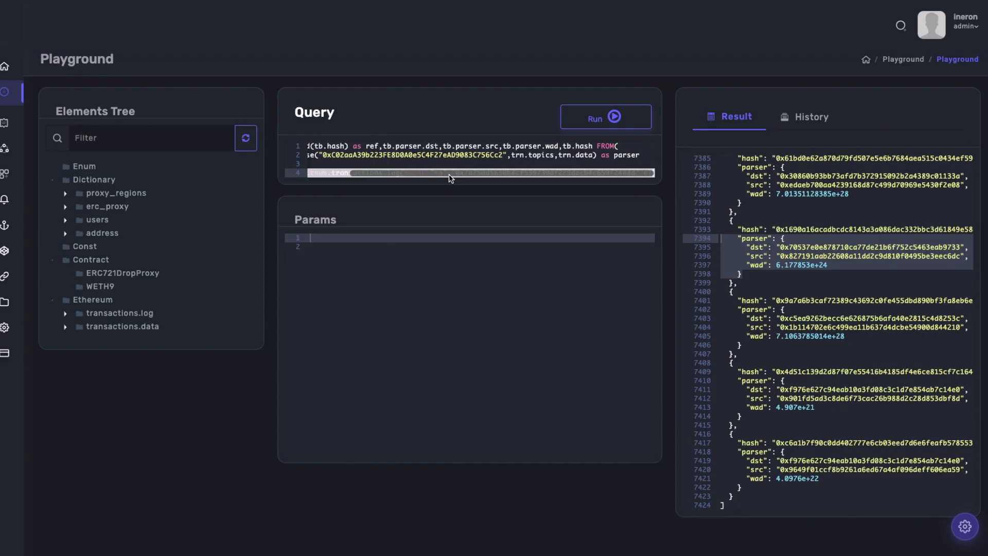
{"action": "scroll", "coordinate": [450, 177], "scroll_direction": "right", "scroll_amount": 2}
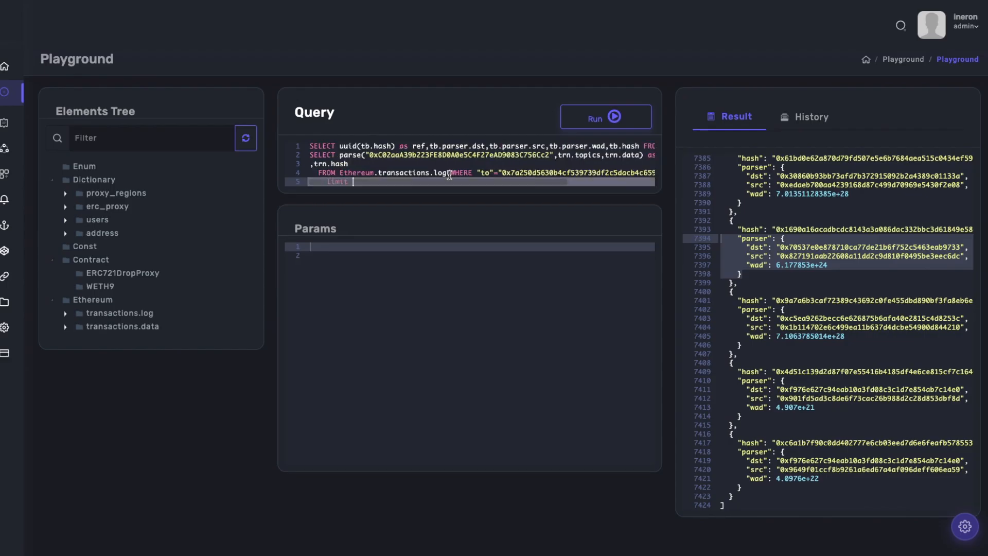
End the subquery with limit 1000 TYPE LIST, close it with ) as tb, and finish the outer query with TYPE LIST;.
{"action": "type", "text": "ST"}
{"action": "key", "text": "Return"}
{"action": "type", "text": ") as tb"}
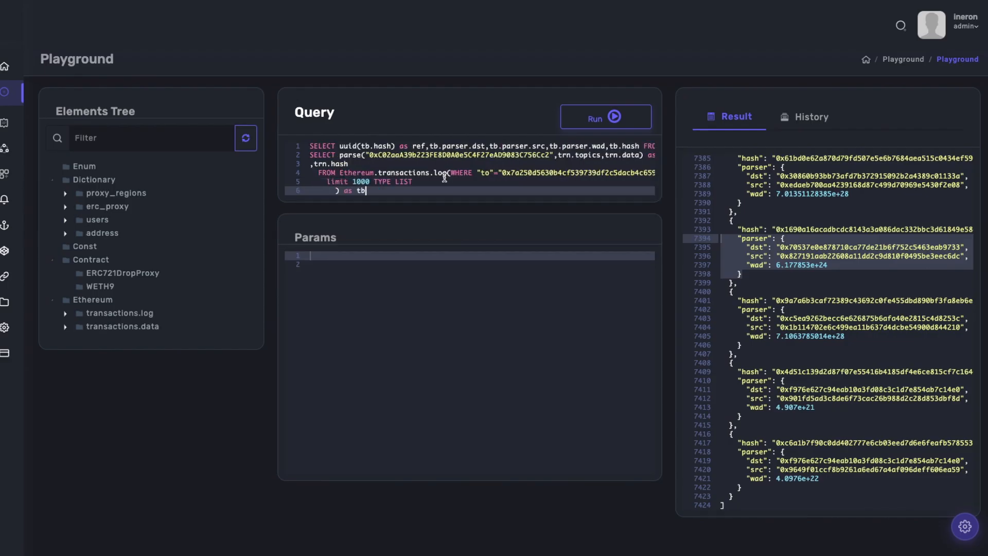
{"action": "key", "text": "Return"}
{"action": "type", "text": "TYPE LIST;"}
Remove the indentation from the ) as tb and TYPE LIST; lines and add two empty lines at the end of the query.
{"action": "left_click", "coordinate": [337, 191]}
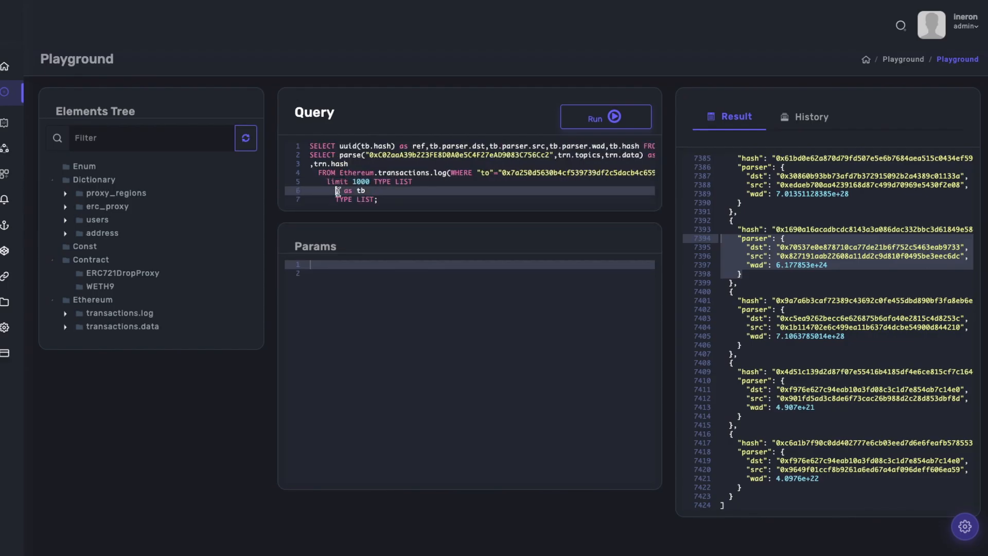
{"action": "key", "text": "BackSpace"}
{"action": "key", "text": "BackSpace"}
{"action": "key", "text": "BackSpace"}
{"action": "key", "text": "BackSpace"}
{"action": "key", "text": "BackSpace"}
{"action": "key", "text": "BackSpace"}
{"action": "key", "text": "Down"}
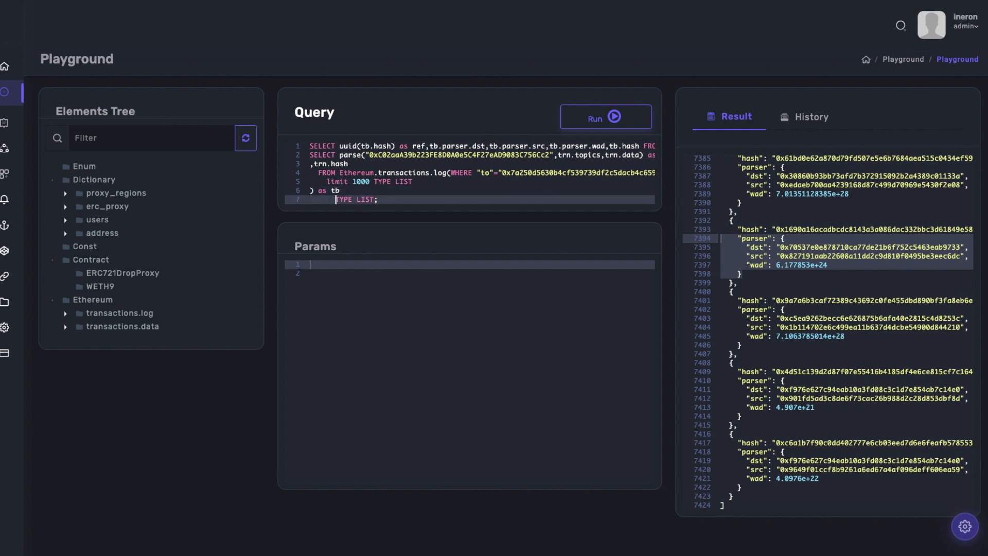
{"action": "key", "text": "BackSpace"}
{"action": "key", "text": "BackSpace"}
{"action": "key", "text": "BackSpace"}
{"action": "key", "text": "BackSpace"}
{"action": "key", "text": "BackSpace"}
{"action": "key", "text": "BackSpace"}
{"action": "key", "text": "Return"}
{"action": "key", "text": "Return"}
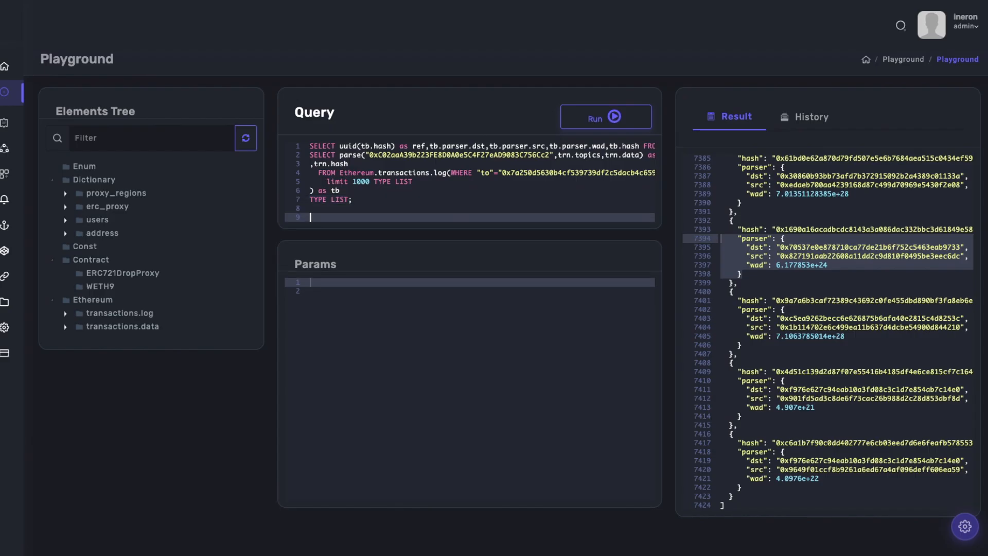
Run the nested query and examine one complete record with its dst, ref, src, wad and hash fields.
{"action": "left_click", "coordinate": [455, 183]}
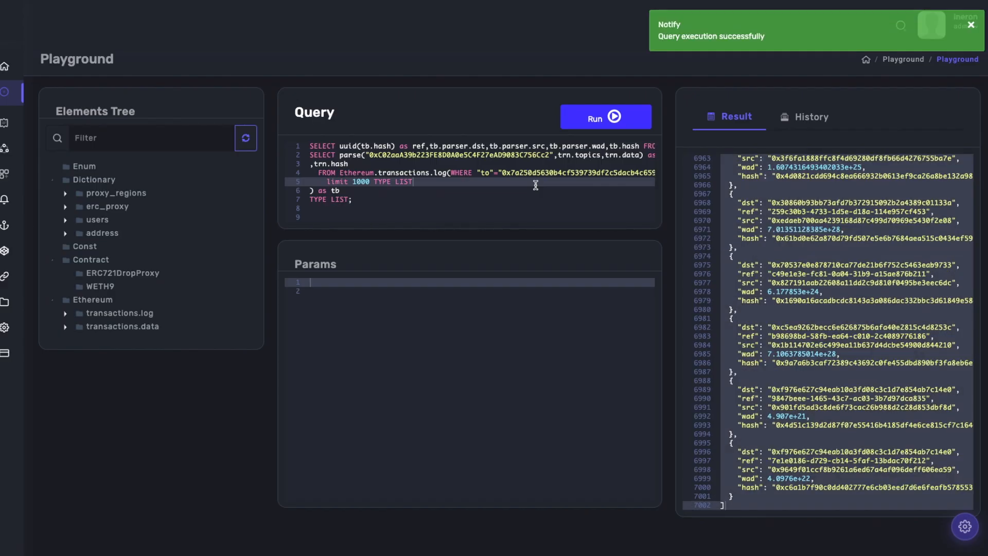
{"action": "left_click", "coordinate": [733, 264]}
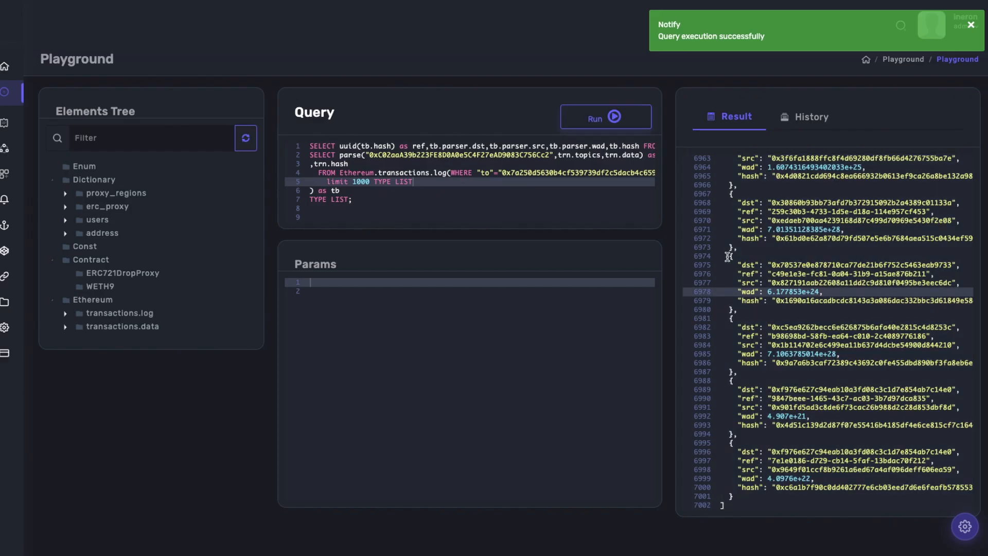
{"action": "left_click_drag", "start_coordinate": [733, 263], "coordinate": [751, 305]}
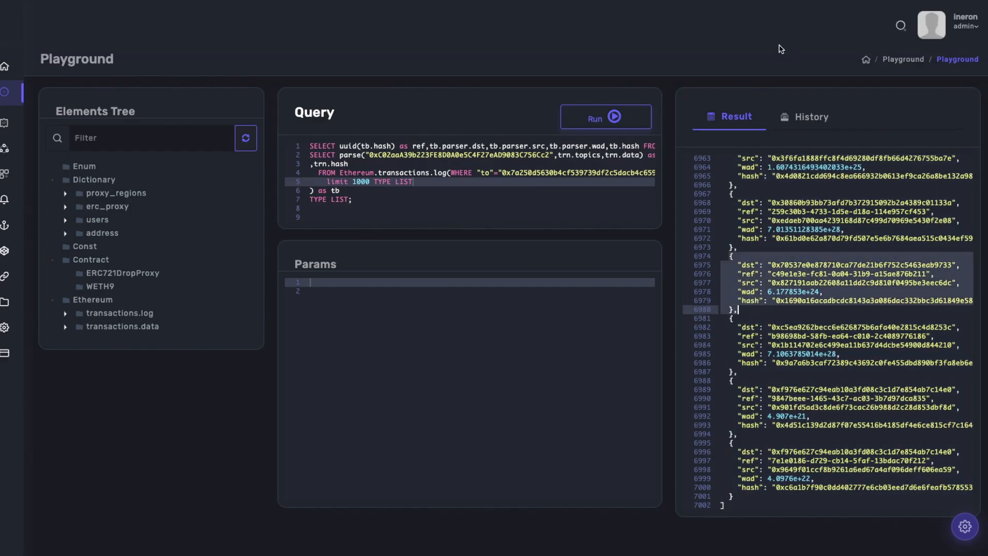
Generate the delete script for the erc_proxy dictionary, clear its second line and run DELETE FROM Dictionary.erc_proxy.
{"action": "left_click", "coordinate": [341, 190]}
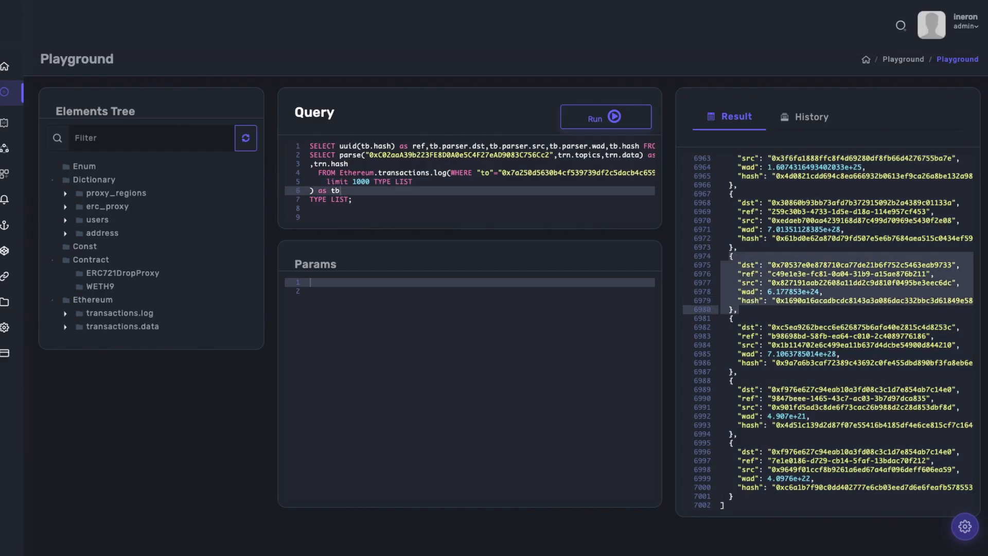
{"action": "right_click", "coordinate": [95, 208]}
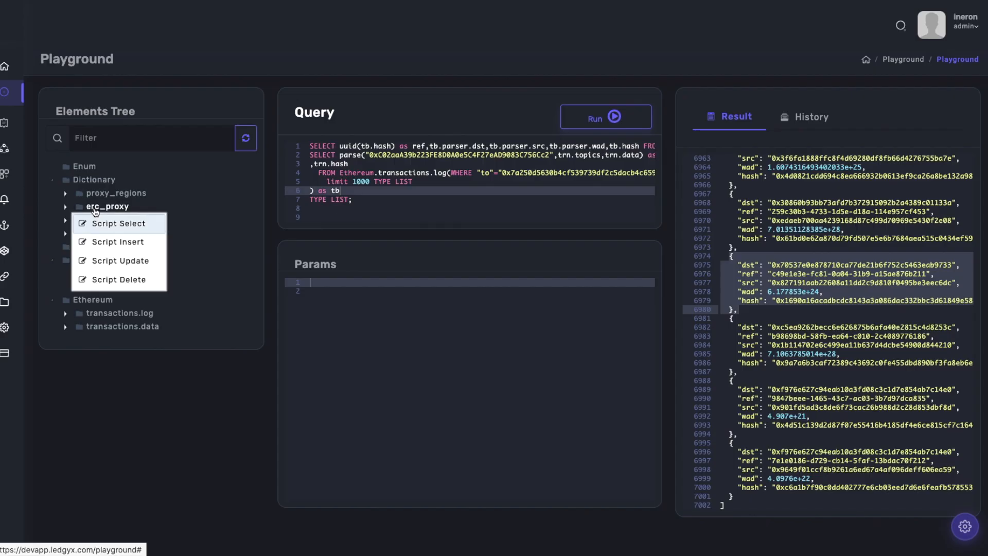
{"action": "left_click", "coordinate": [111, 279]}
{"action": "left_click_drag", "start_coordinate": [396, 155], "coordinate": [286, 153]}
{"action": "key", "text": "BackSpace"}
{"action": "left_click", "coordinate": [583, 123]}
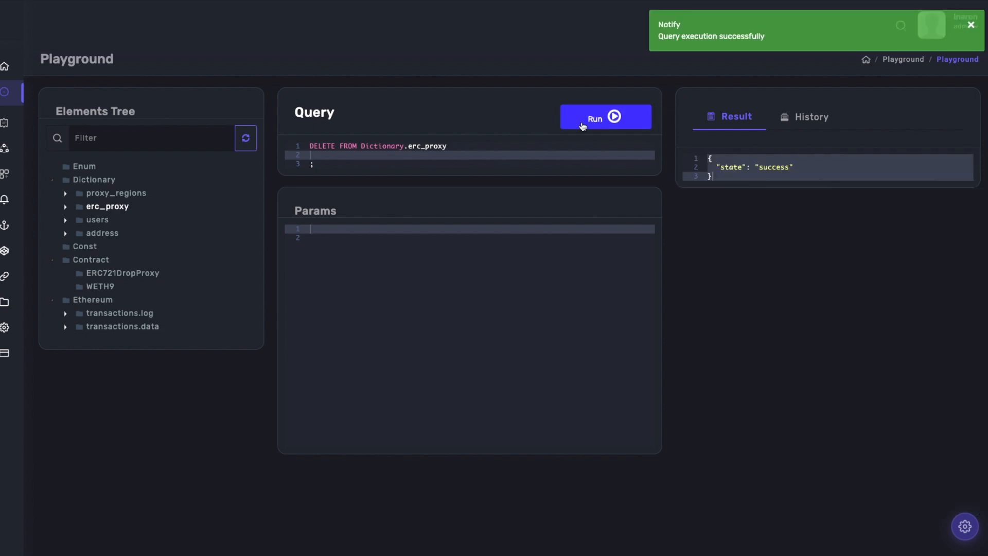
Generate the select script for the erc_proxy dictionary and run it to check the dictionary's contents.
{"action": "right_click", "coordinate": [105, 212]}
{"action": "left_click", "coordinate": [103, 222]}
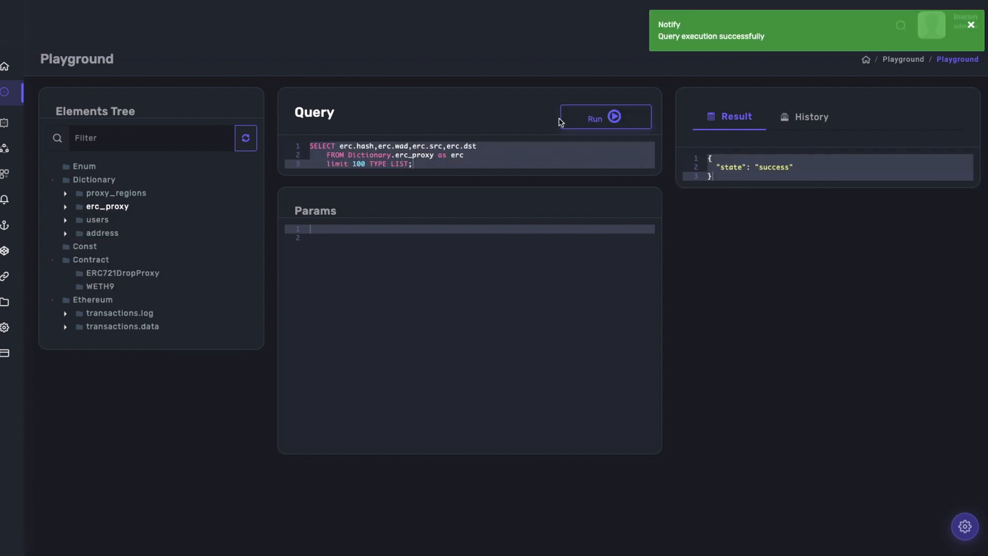
{"action": "left_click", "coordinate": [586, 122]}
Replace the query with INSERT INTO Dictionary.erc_proxy(ref,dst,src,wad,hash), followed by SELECT uuid(tb.hash) as ref,tb.parser.dst,tb.parser.src,tb.parser.wad,tb.hash FROM( on a second line.
{"action": "left_click", "coordinate": [467, 163]}
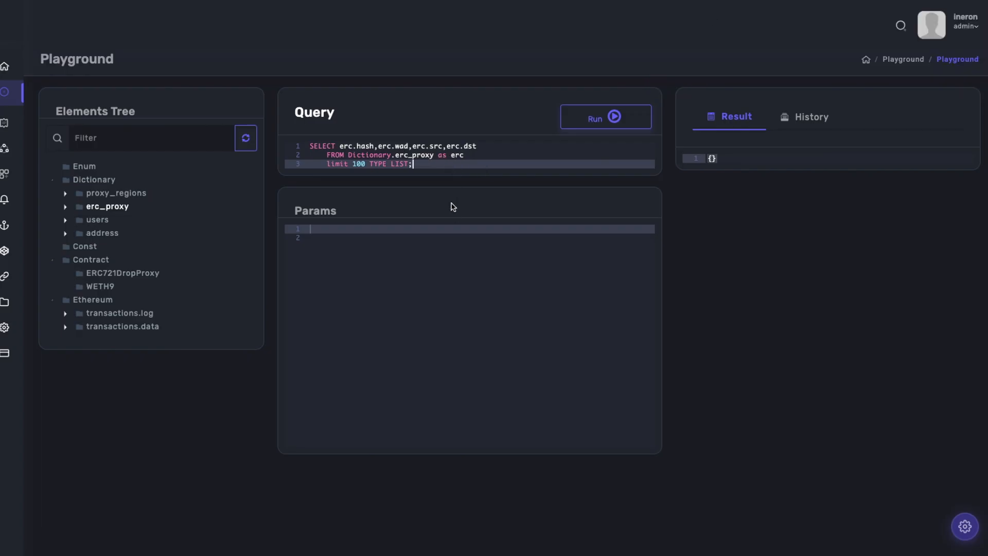
{"action": "key", "text": "ctrl+a"}
{"action": "key", "text": "BackSpace"}
{"action": "type", "text": "INSERT INTO Dictionary.erc_proxy(ref,dst,src,wad,hash)"}
{"action": "key", "text": "Return"}
{"action": "type", "text": "SELECT uuid(tb.hash) as ref,tb.p"}
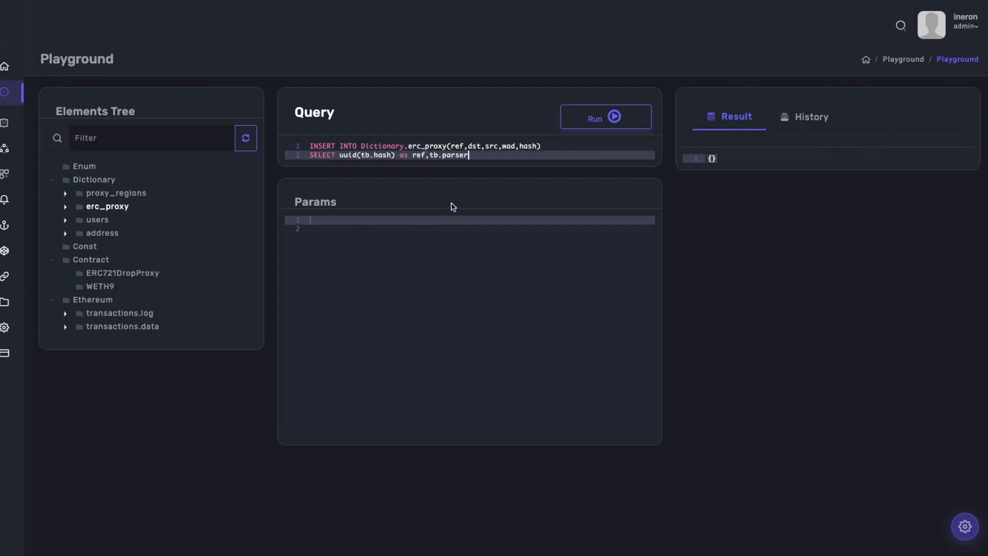
{"action": "type", "text": "ser.src,tb.parser.wad,tb.hash FROM"}
Add the insert's subquery lines SELECT parse("0xC02aaA39b223FE8D0A0e5C4F27eAD9083C756Cc2",trn.topics,trn.data) as parser and ,trn.hash.
{"action": "key", "text": "Return"}
{"action": "type", "text": "SELECT parse(\"0xC02aaA39b2"}
{"action": "type", "text": "23FE8D0A0e5C4F27eAD9"}
{"action": "type", "text": "083C756Cc2\",trn.topics,trn.data) as parser"}
{"action": "key", "text": "Return"}
{"action": "type", "text": ",trn.hash"}
Complete the insert's subquery with FROM Ethereum.transactions.log(WHERE "to"="0x7a250d5630b4cf539739df2c5dacb4c659f2488d" LIMIT 1000) as trn and the line limit 1000 TYPE LIST.
{"action": "key", "text": "Return"}
{"action": "type", "text": "FROM Ethereum.transactions"}
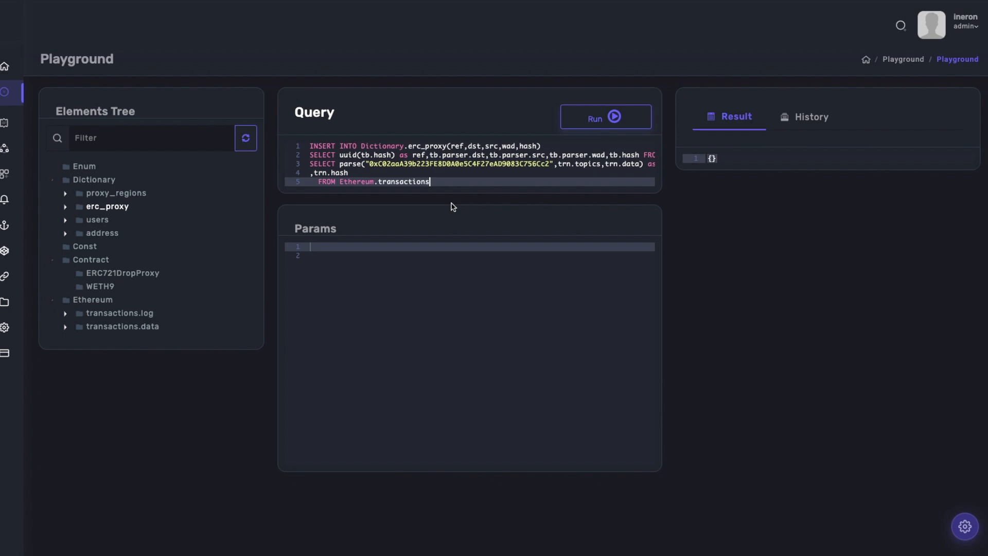
{"action": "type", "text": ".log(WHERE \"to\"=\"0x7a250d"}
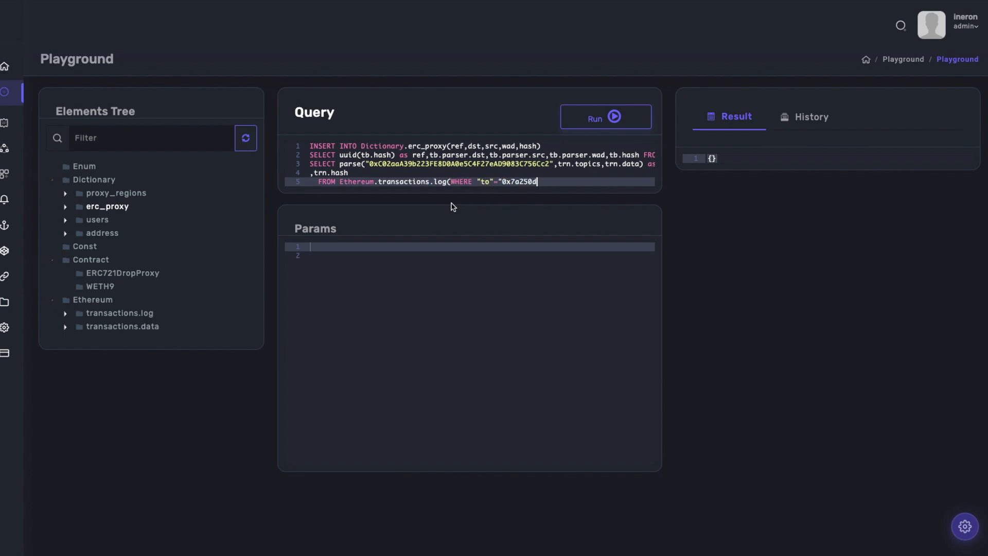
{"action": "type", "text": "5630b4cf539739df2c5dacb4"}
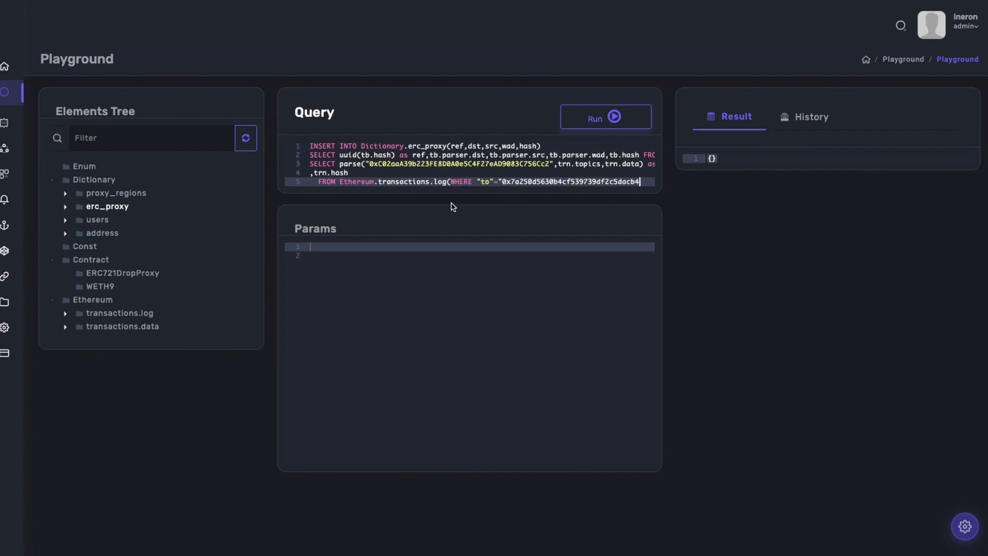
{"action": "type", "text": "c659f2488d\" LIMIT 1000) as tr"}
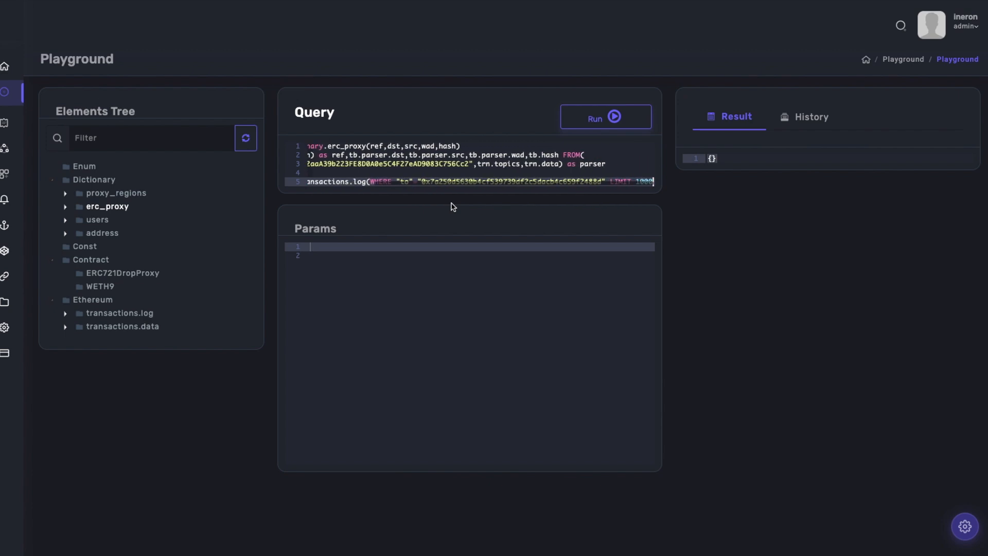
{"action": "key", "text": "Return"}
{"action": "type", "text": "limit 1000 TYPE LIST"}
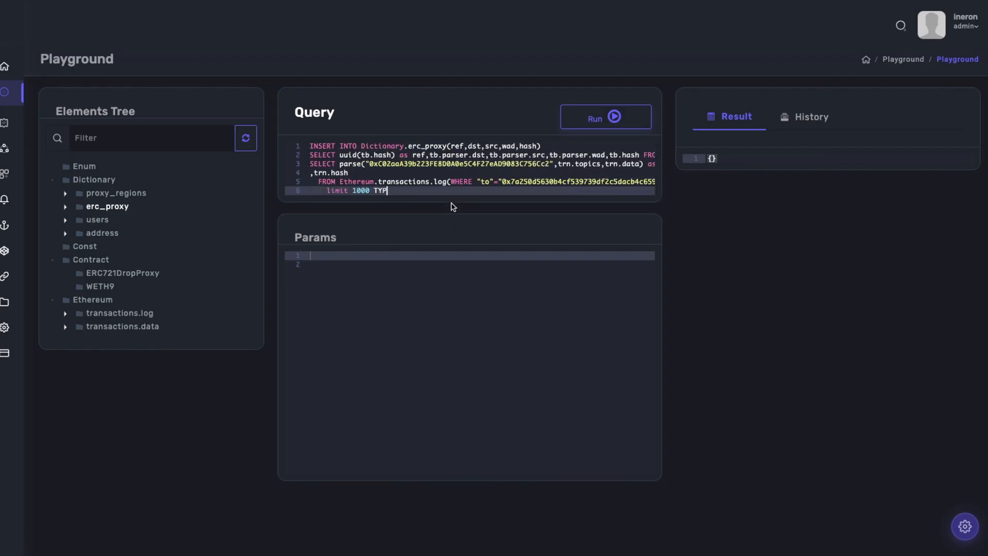
Close the insert's subquery with the line ) as tb and end the statement with TYPE LIST; on its own line.
{"action": "key", "text": "Return"}
{"action": "type", "text": ") as tb"}
{"action": "key", "text": "Return"}
{"action": "type", "text": "TYPE LIST;"}
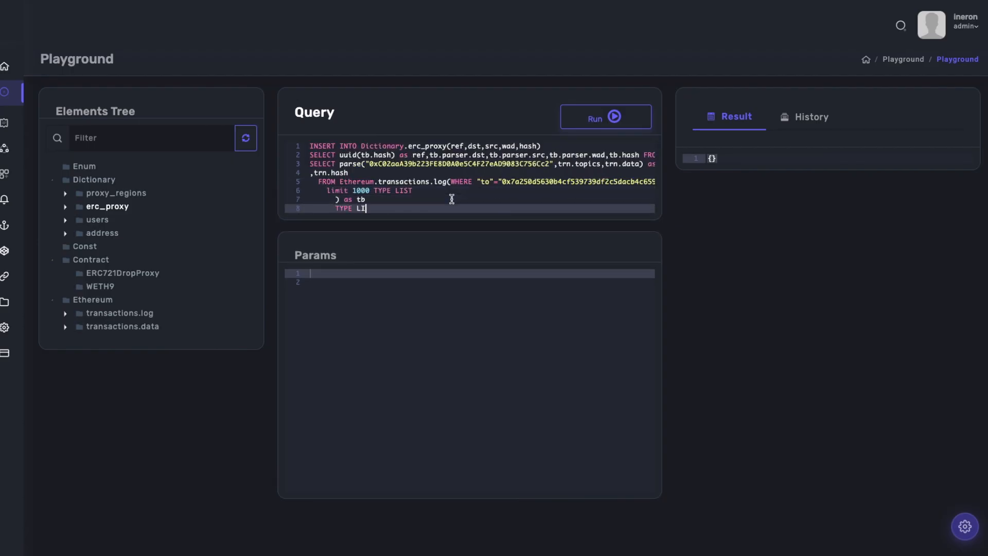
Reduce the indentation of the closing TYPE LIST; line and add an empty line after it.
{"action": "left_click", "coordinate": [456, 192]}
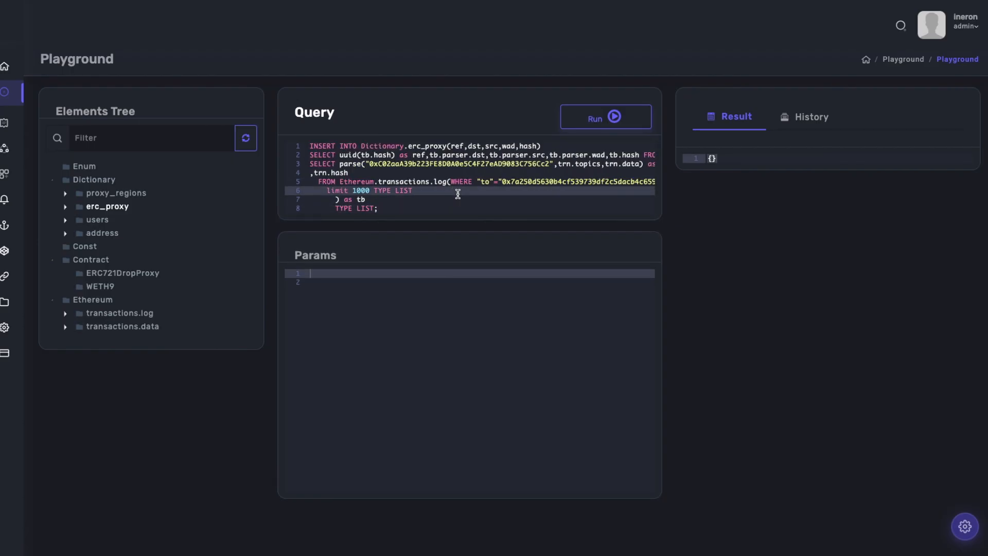
{"action": "key", "text": "Down"}
{"action": "key", "text": "Down"}
{"action": "key", "text": "Return"}
{"action": "key", "text": "Up"}
{"action": "key", "text": "BackSpace"}
{"action": "key", "text": "BackSpace"}
{"action": "left_click", "coordinate": [465, 192]}
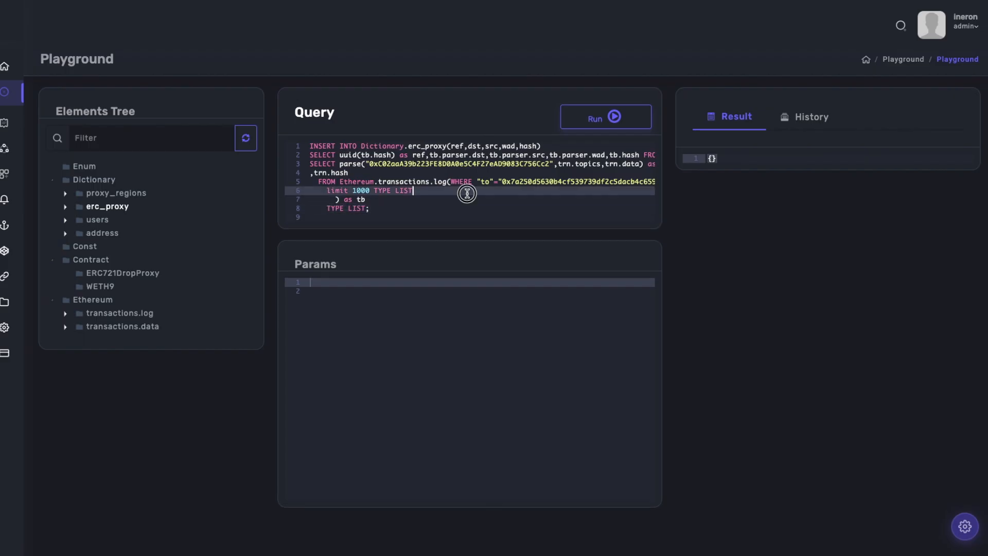
Review the completed insert query and run it to write the decoded logs into Dictionary.erc_proxy.
{"action": "left_click", "coordinate": [370, 146]}
{"action": "left_click", "coordinate": [549, 146]}
{"action": "left_click", "coordinate": [547, 162]}
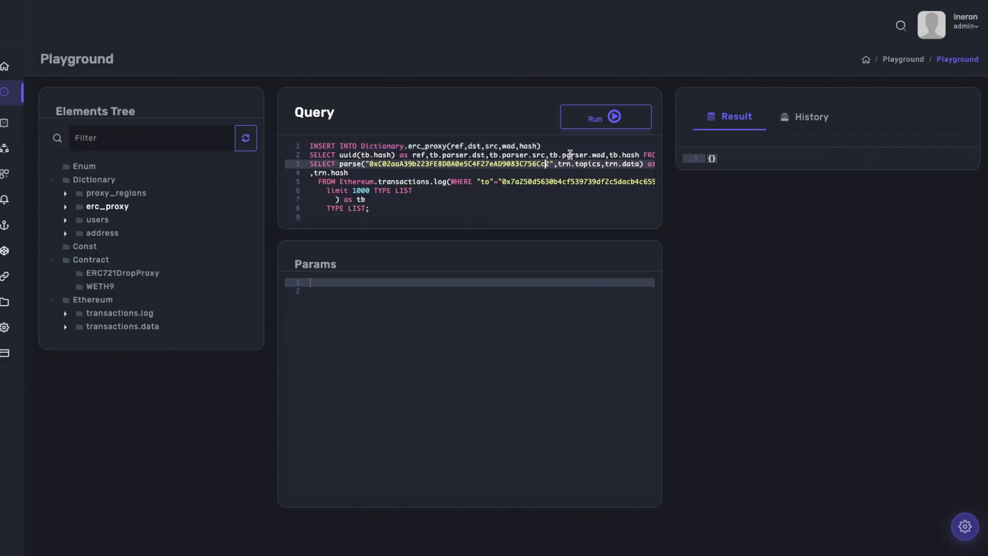
{"action": "left_click", "coordinate": [593, 118]}
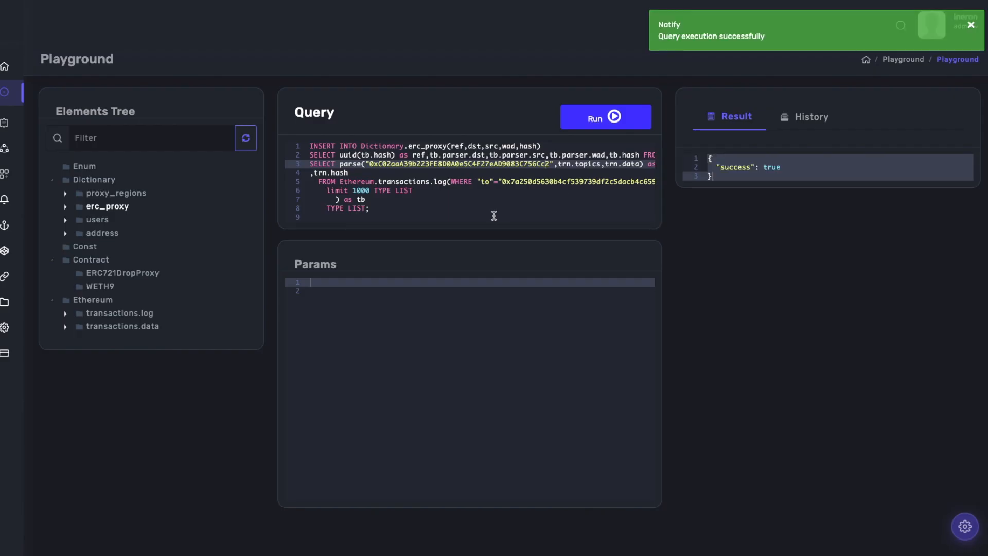
Generate the select script for the erc_proxy dictionary again and run it with the limit of 100.
{"action": "right_click", "coordinate": [120, 209]}
{"action": "left_click", "coordinate": [133, 222]}
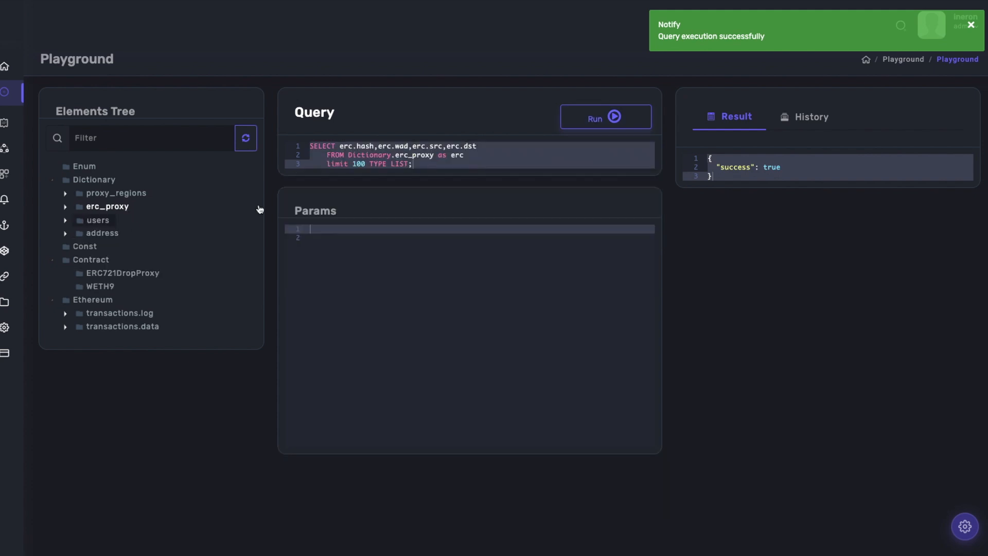
{"action": "left_click", "coordinate": [485, 161]}
{"action": "scroll", "coordinate": [600, 118], "scroll_direction": "down", "scroll_amount": 1}
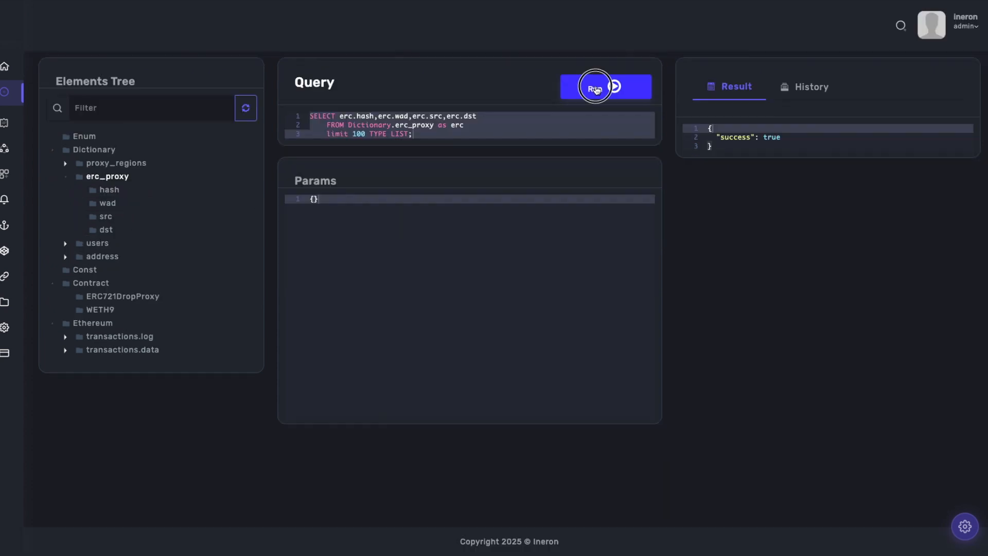
{"action": "left_click", "coordinate": [595, 88]}
Examine the dst, src, wad and hash fields of a single record in the returned erc_proxy list.
{"action": "scroll", "coordinate": [790, 164], "scroll_direction": "up", "scroll_amount": 15}
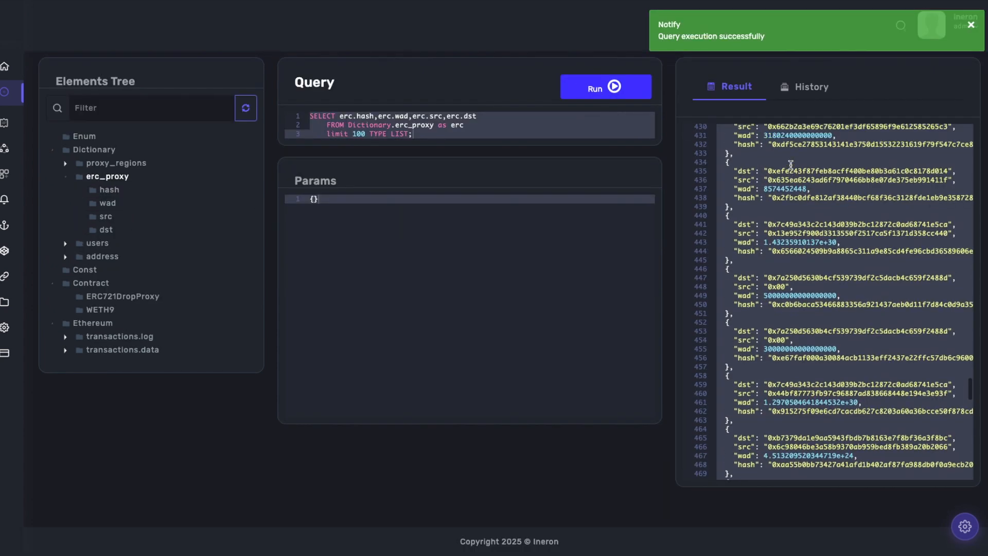
{"action": "left_click_drag", "start_coordinate": [720, 222], "coordinate": [761, 265]}
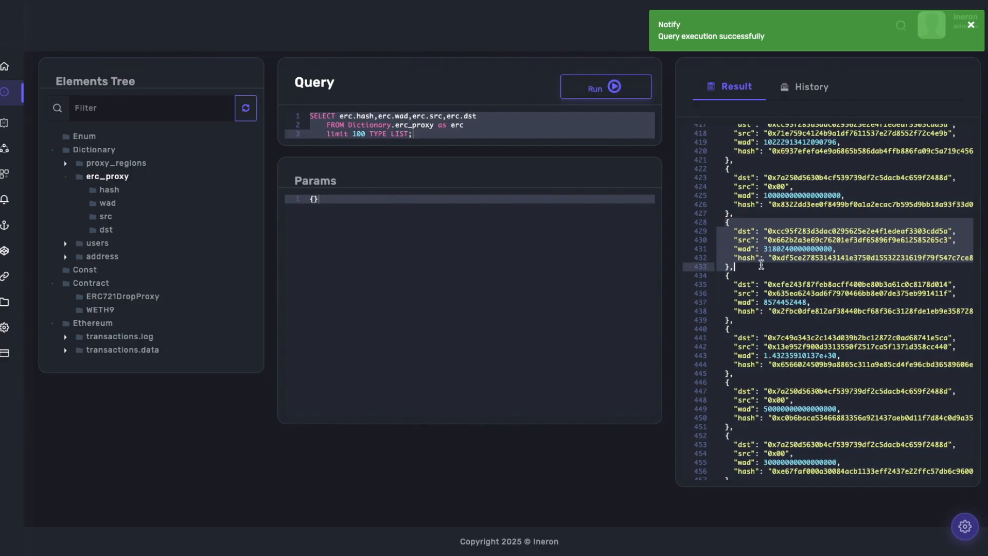
{"action": "left_click", "coordinate": [743, 231]}
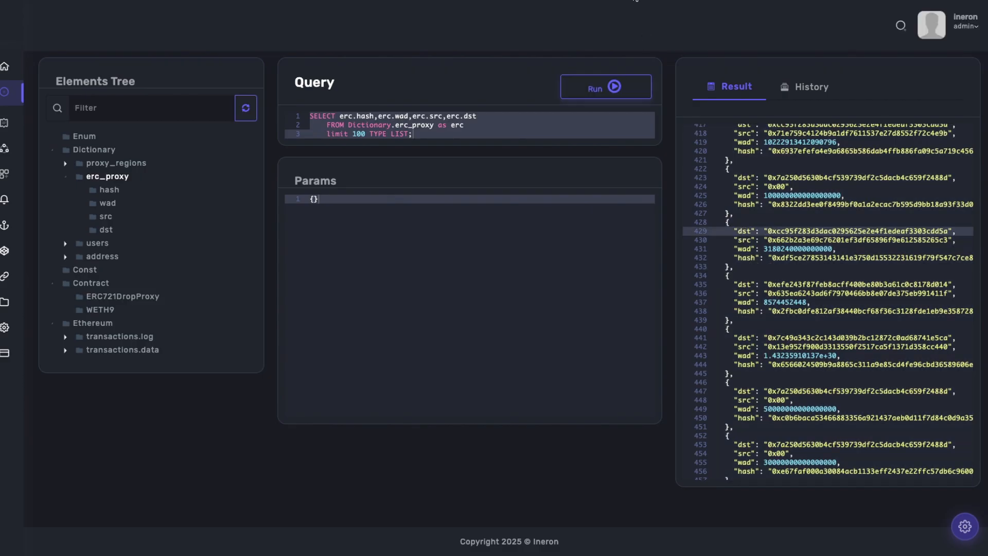